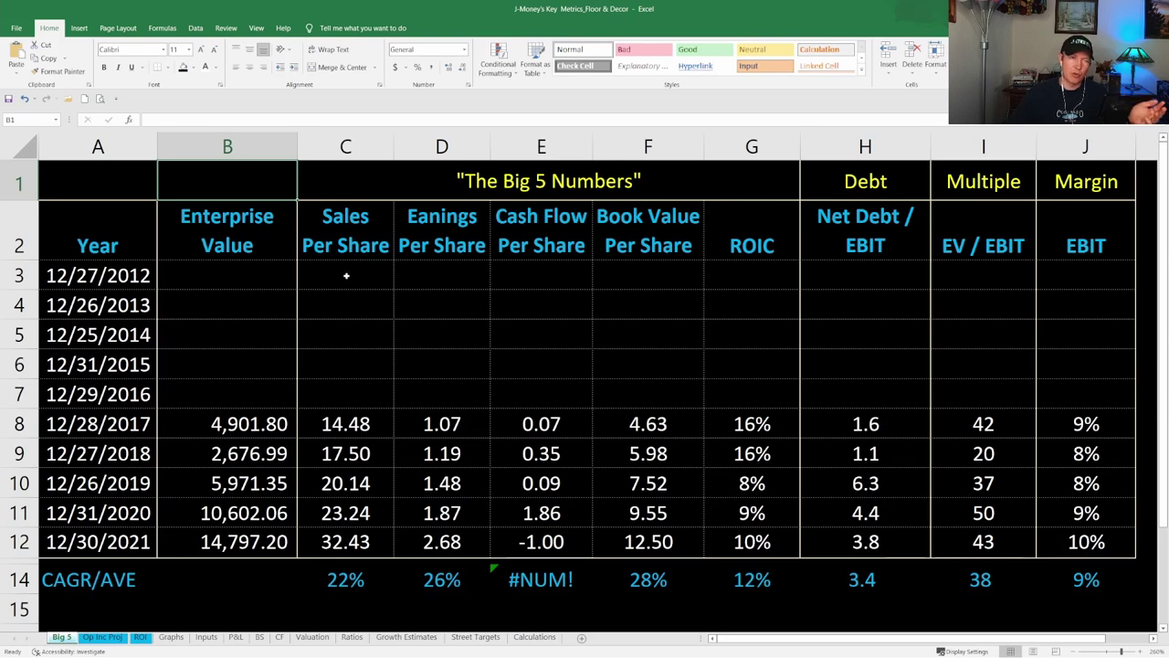
Step: Review the Sales Per Share figures from 2017 to 2021 and their growth rate in the CAGR/AVE row
drag(347, 276, 334, 401)
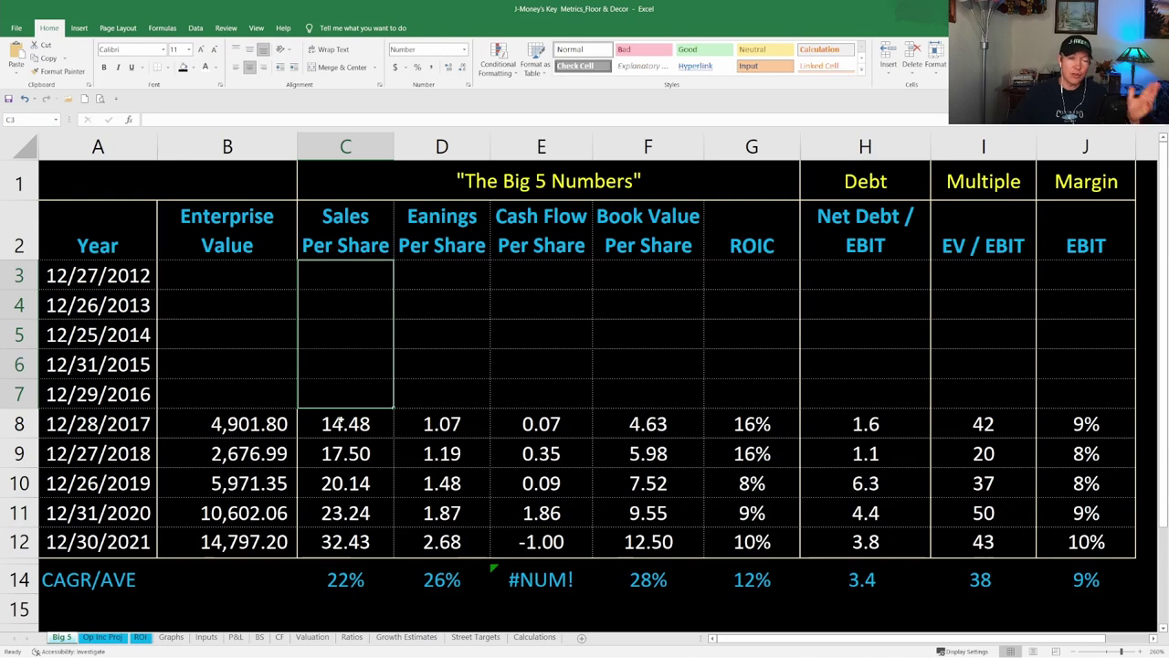
drag(339, 422, 330, 532)
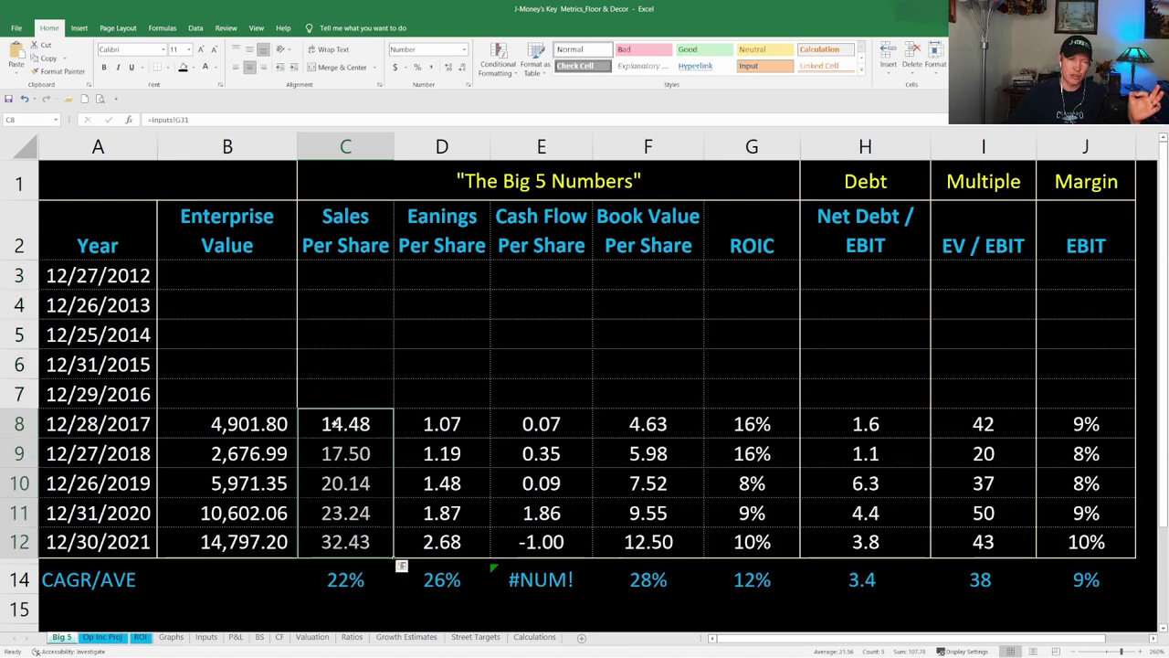
click(336, 423)
click(337, 453)
click(338, 543)
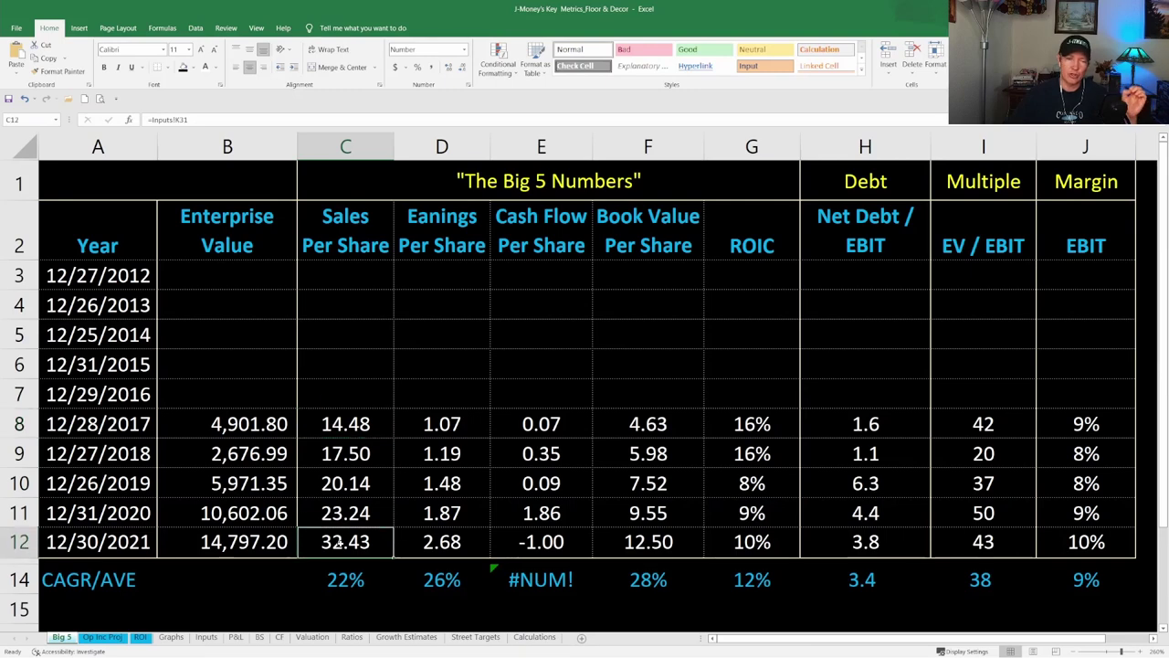
click(341, 581)
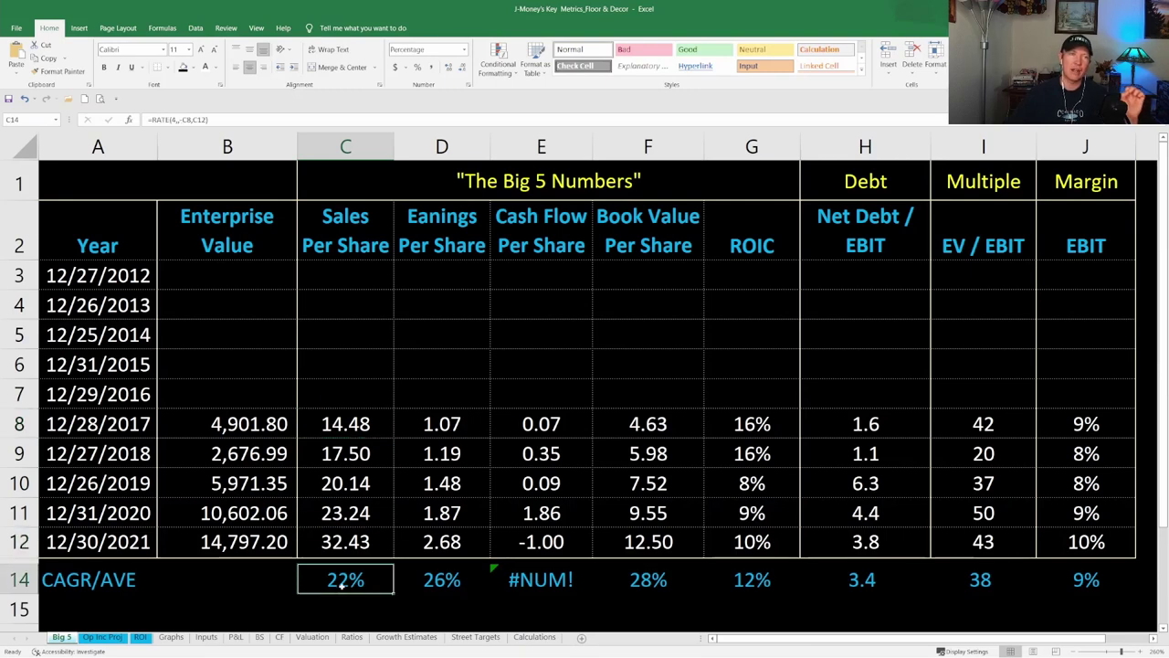
Step: Check the 2021 earnings per share and the earnings growth rate in the CAGR/AVE row
click(412, 599)
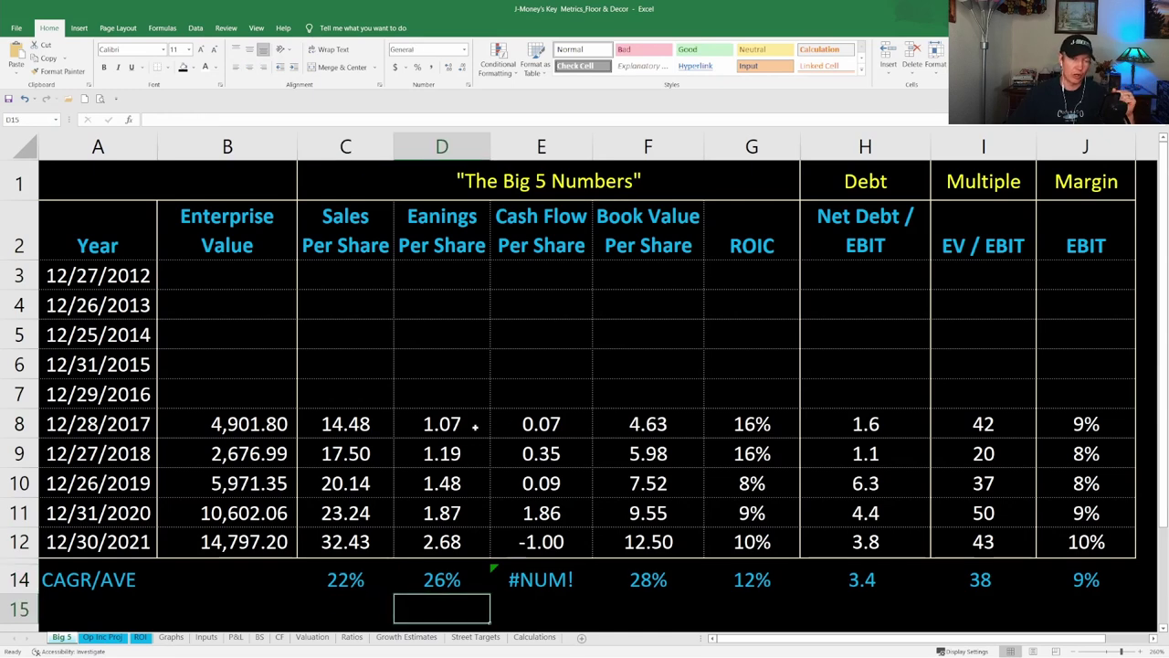
click(449, 545)
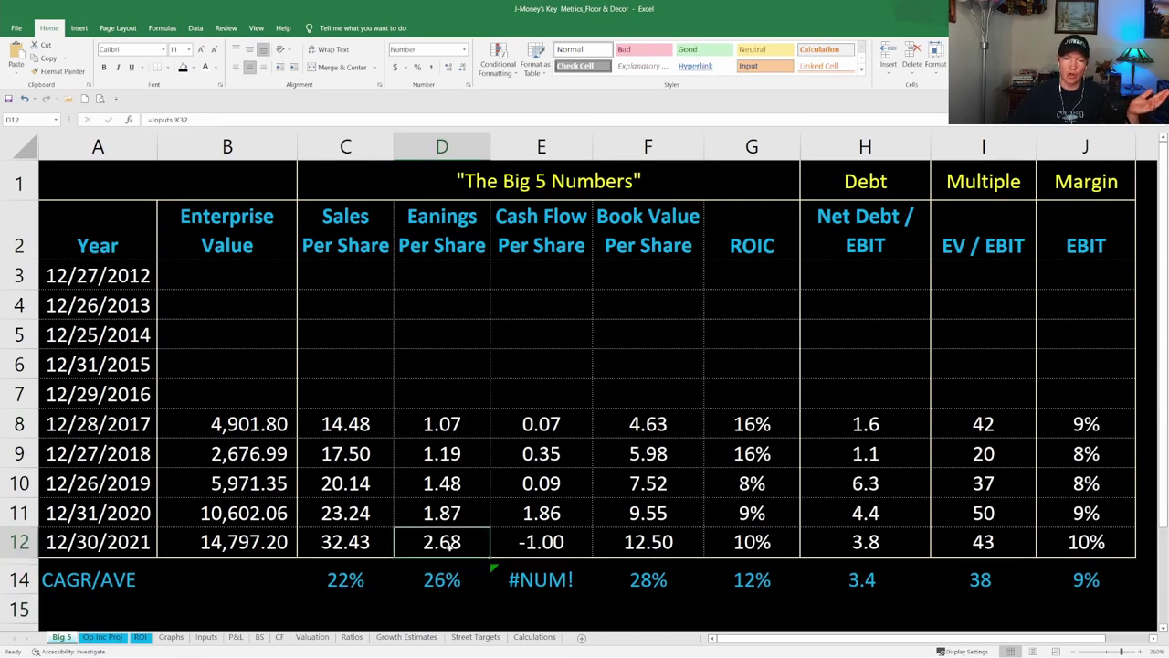
click(441, 577)
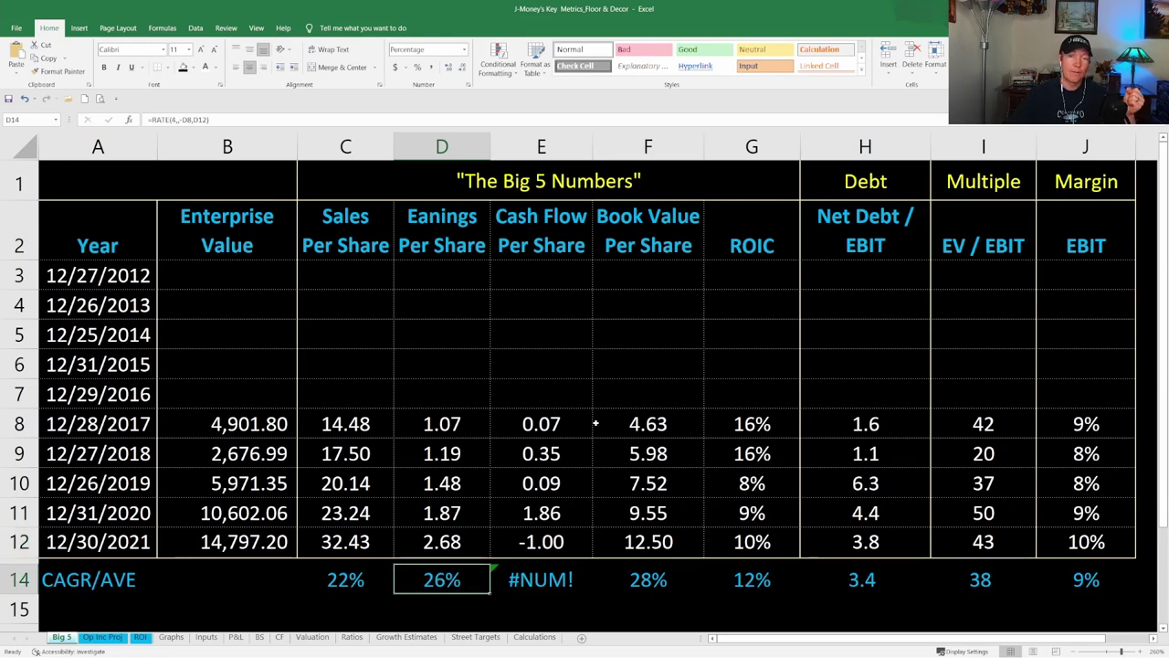
Step: Compare cash flow per share for 2017 and 2021, and check the 2017 book value per share and its growth rate
drag(532, 424, 540, 442)
click(539, 423)
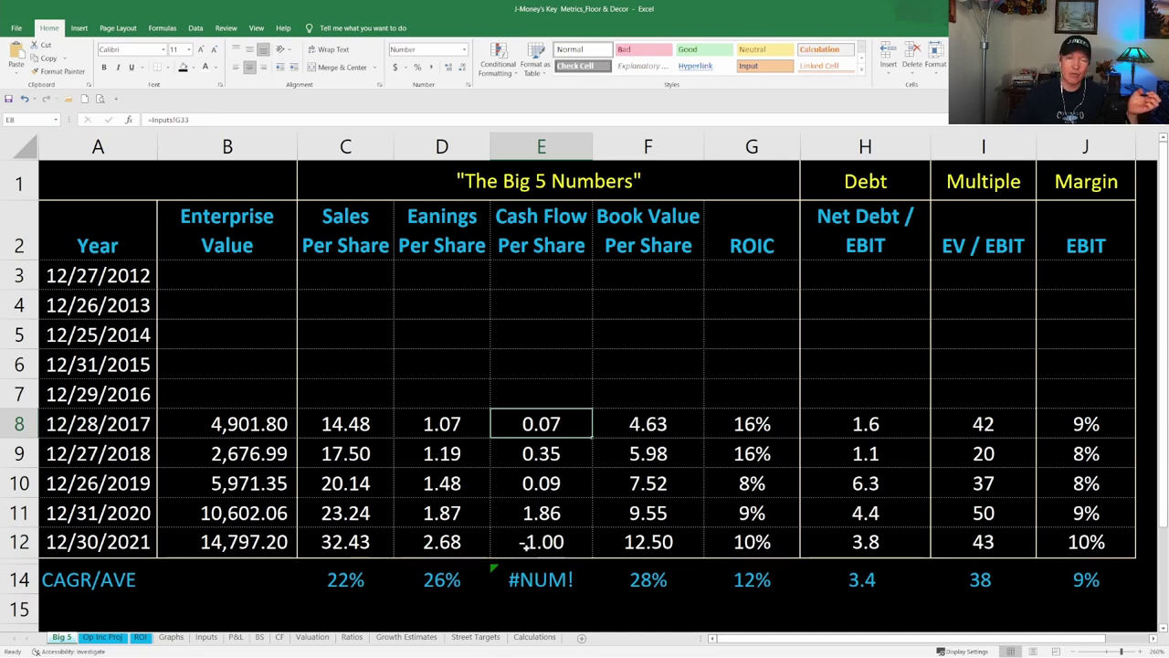
click(527, 543)
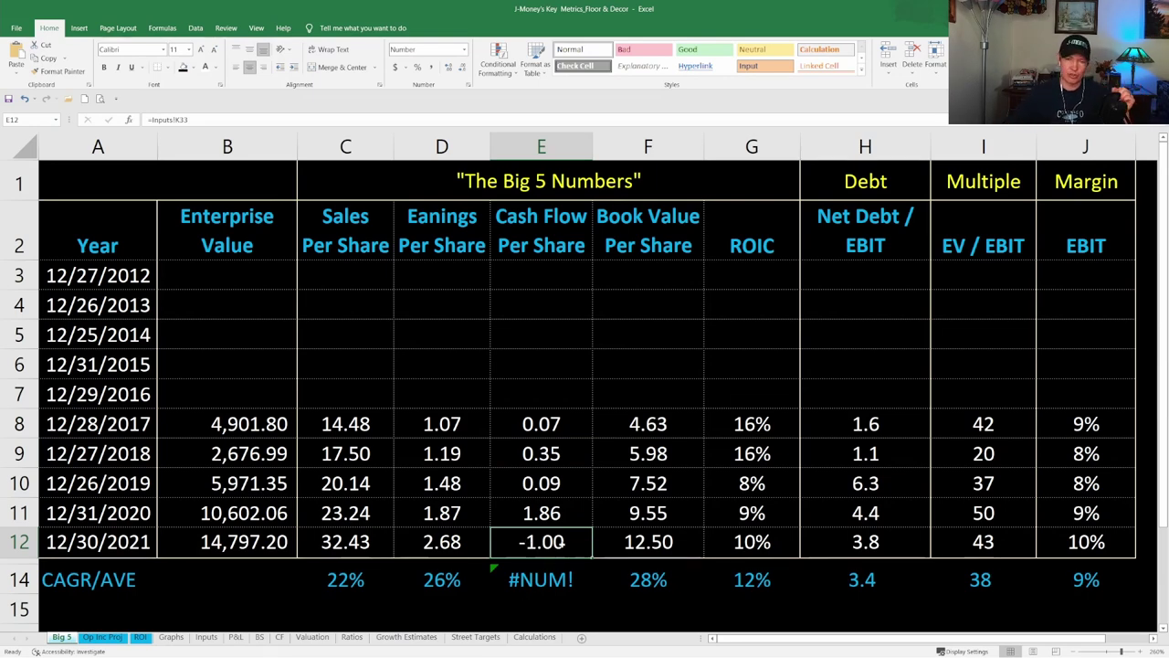
click(648, 425)
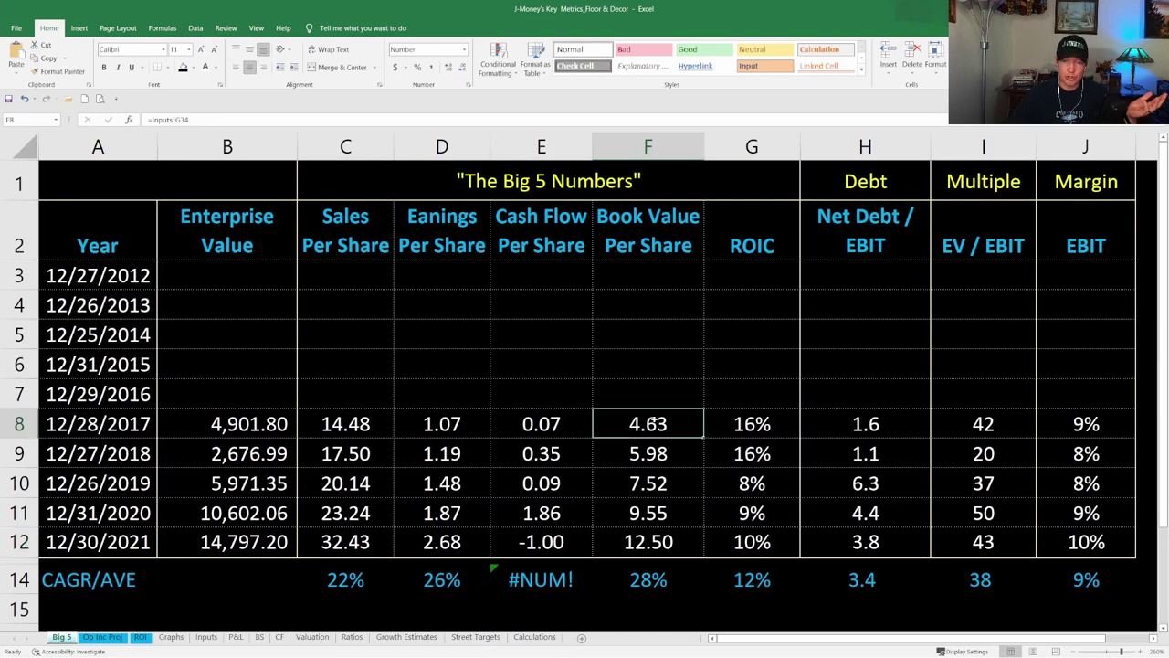
click(645, 578)
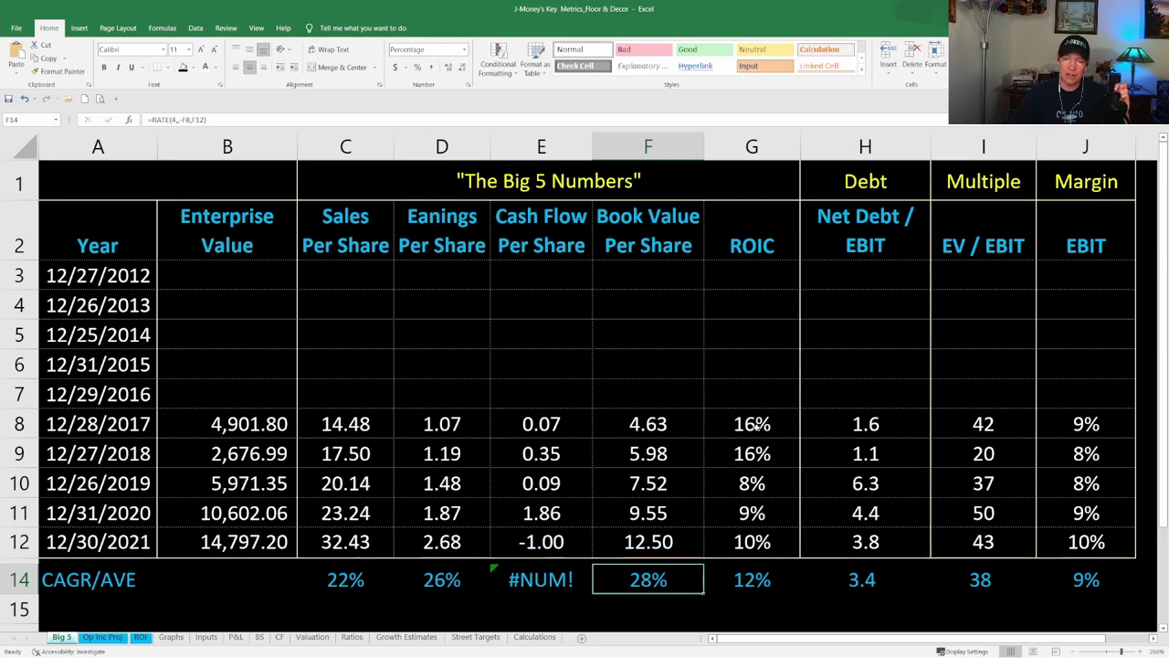
Step: Examine the ROIC values from 2017 to 2021 and their average in the CAGR/AVE row
click(755, 427)
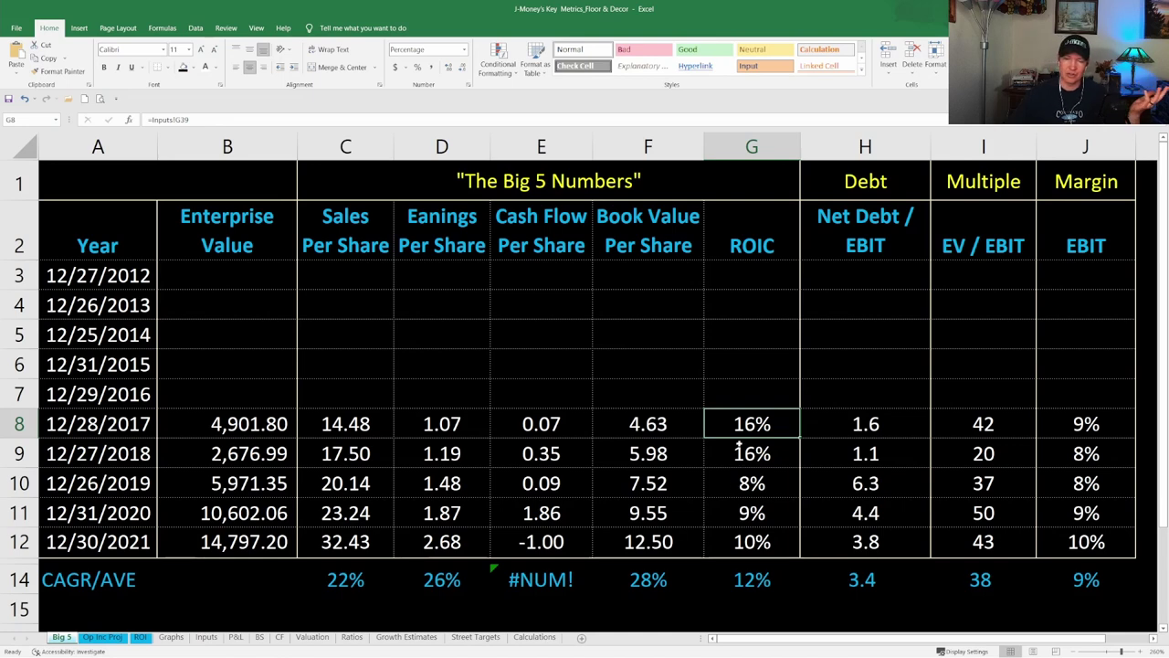
drag(736, 424, 728, 542)
click(735, 578)
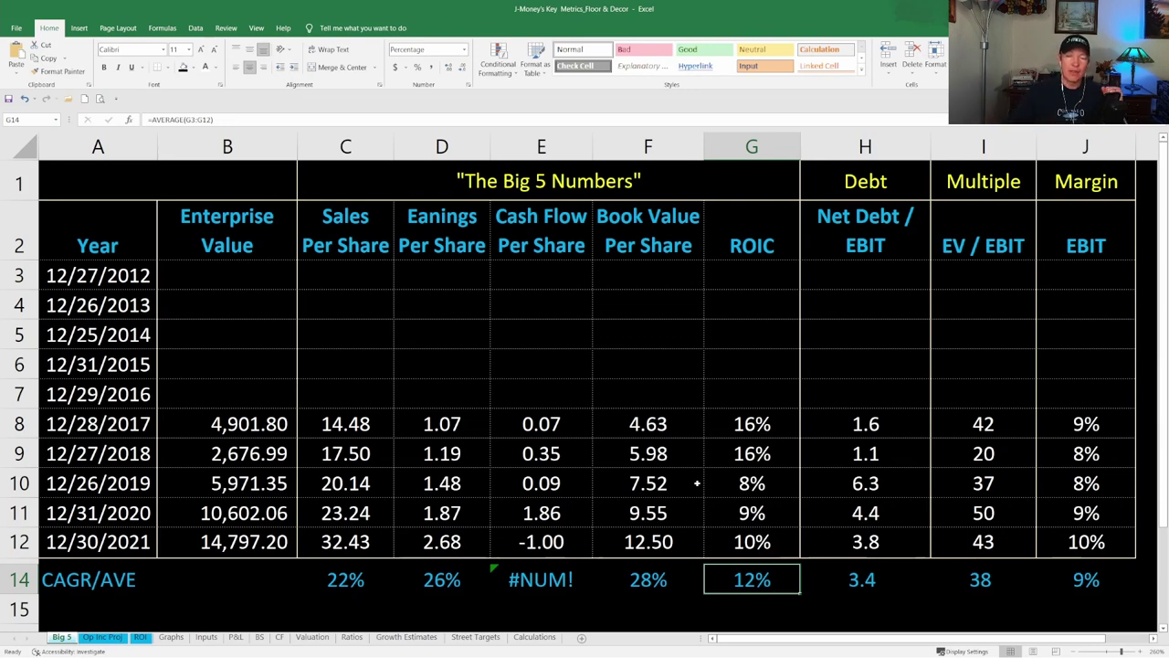
drag(728, 423, 719, 536)
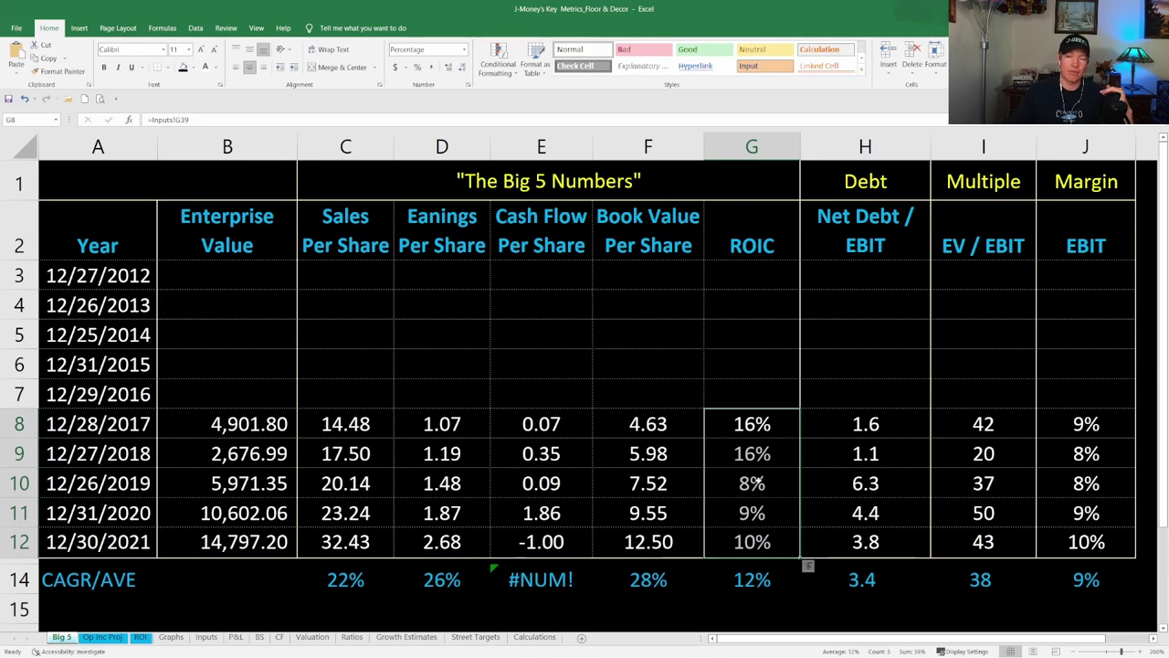
click(729, 579)
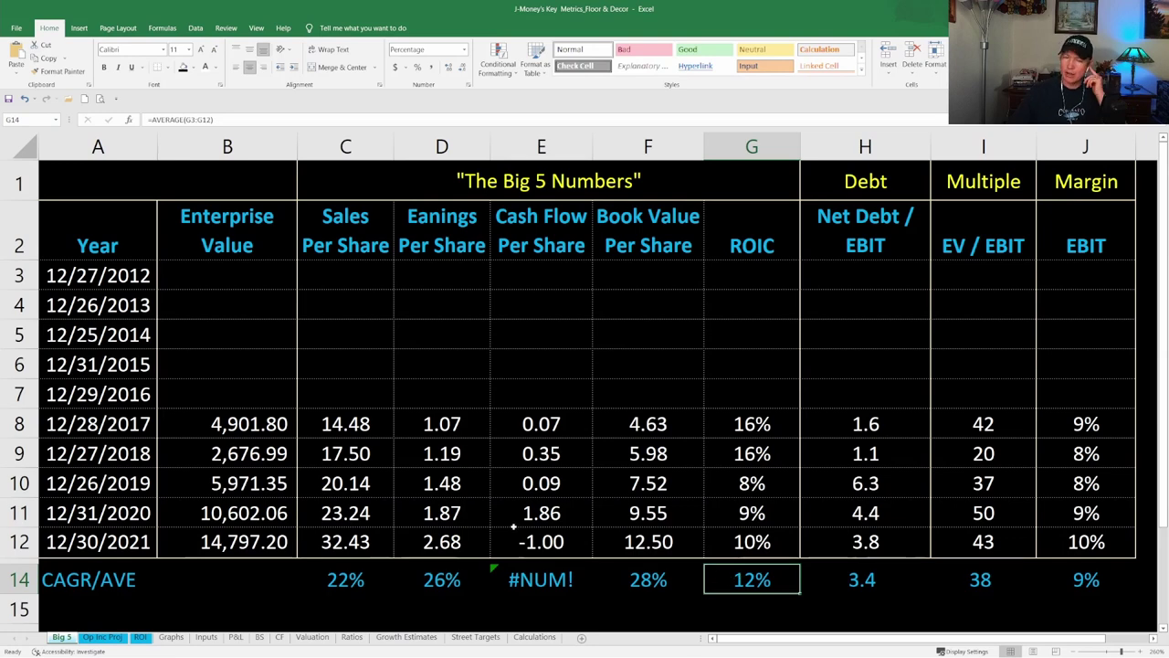
Step: Compare the cash flow per share of 2020 and 2021 with the earlier years
click(513, 523)
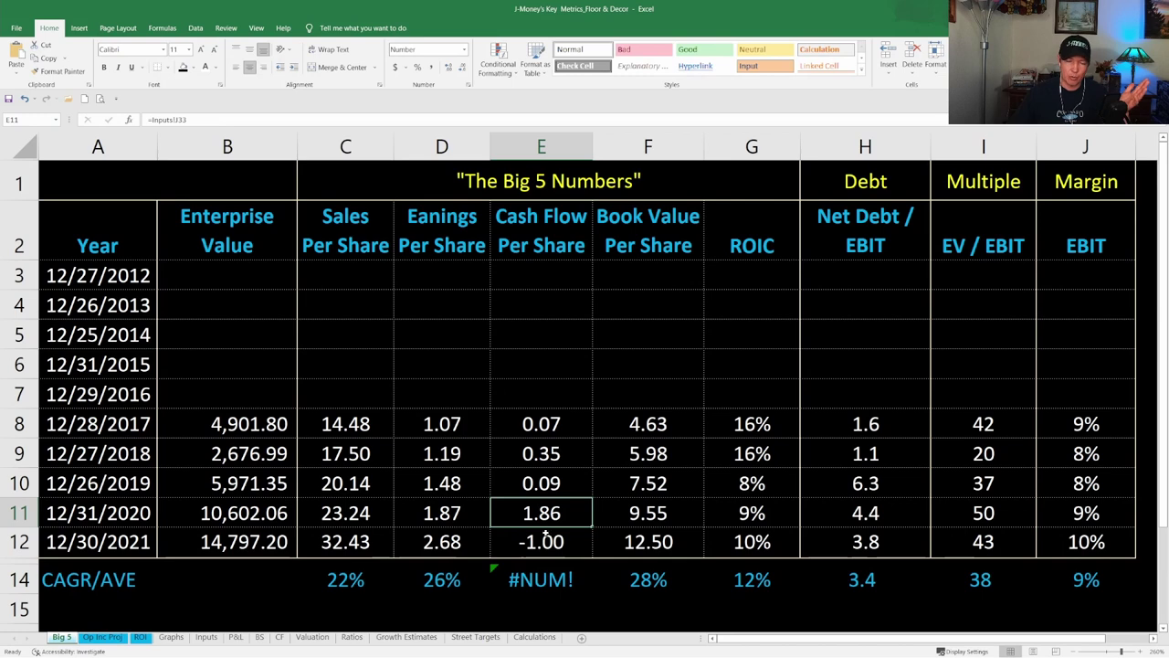
click(545, 536)
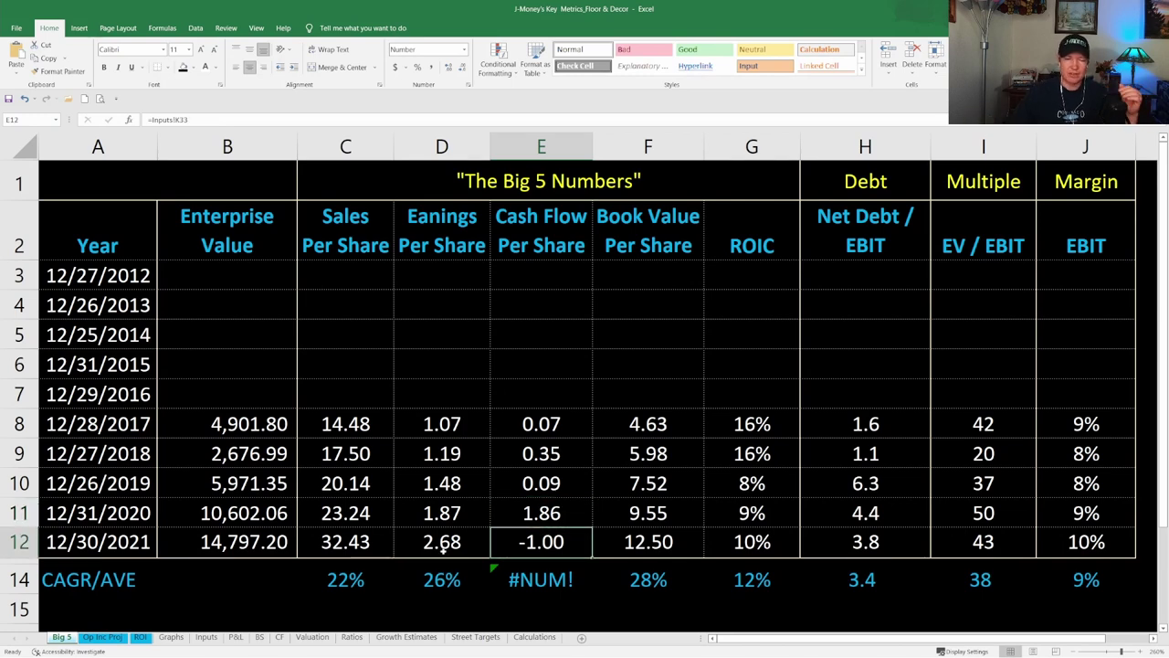
drag(552, 429, 549, 489)
click(555, 513)
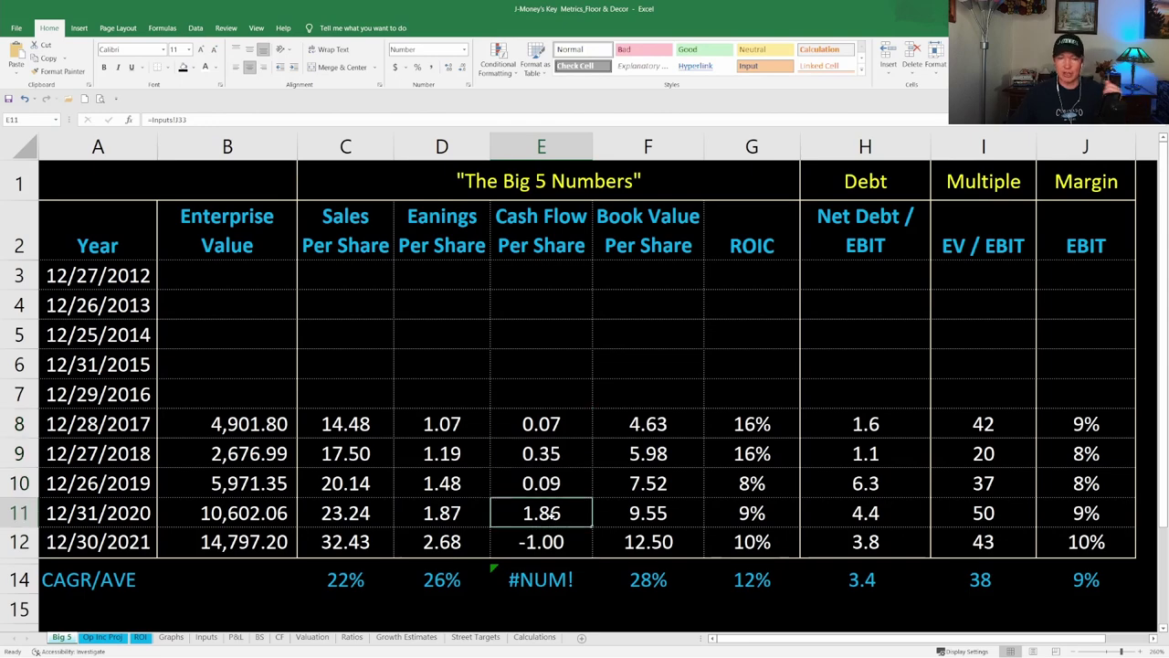
click(537, 531)
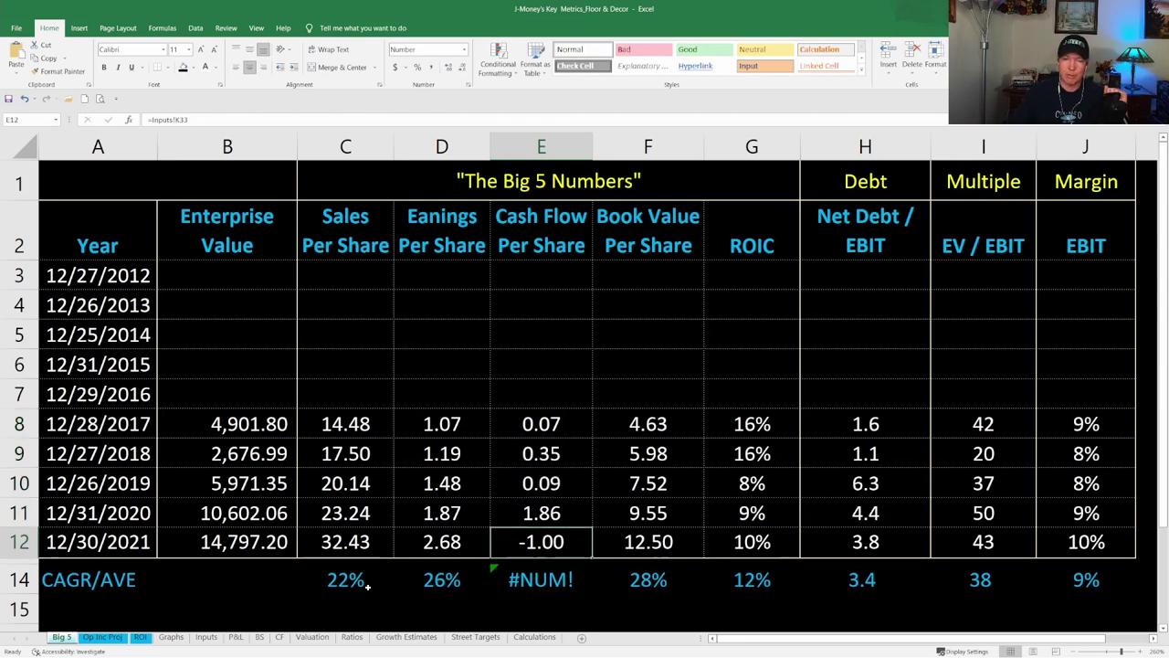
Step: Open the CF sheet and examine the 2021 cash from operations, change in net working capital and capital expenditure
click(280, 637)
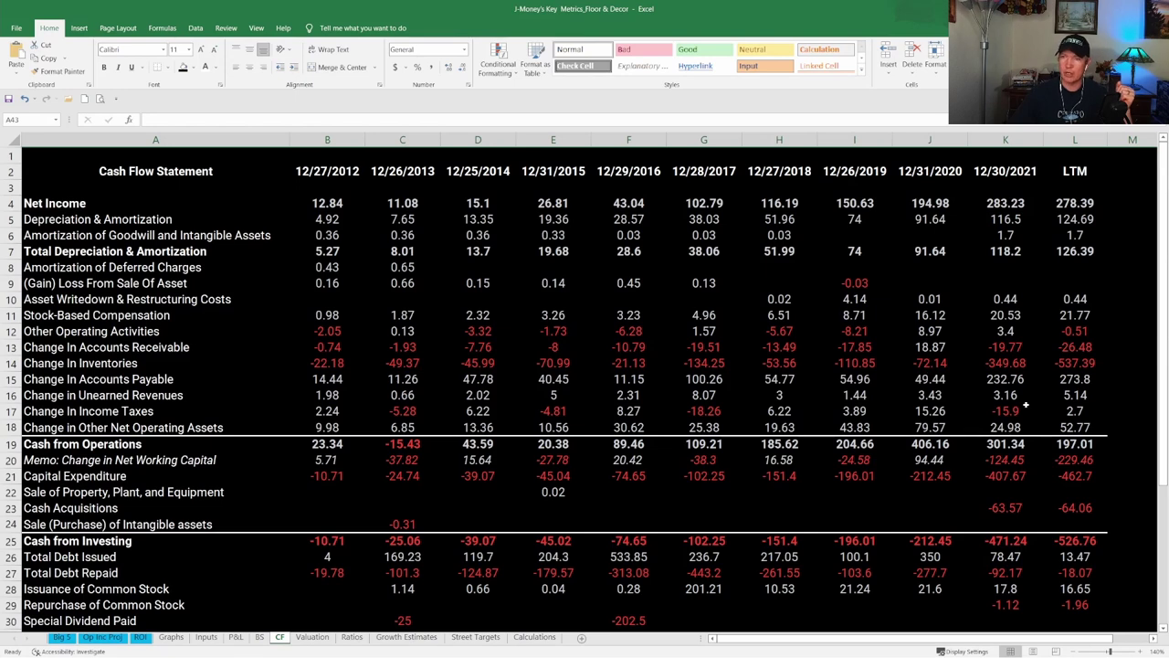
drag(1009, 474, 941, 495)
click(997, 459)
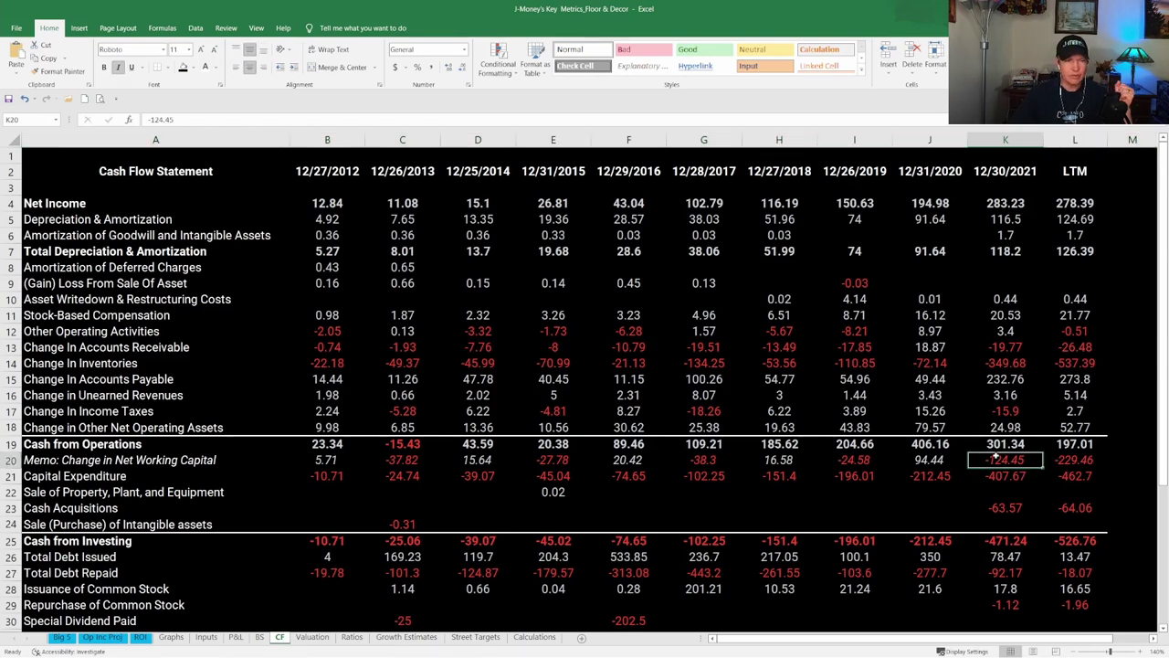
click(1004, 444)
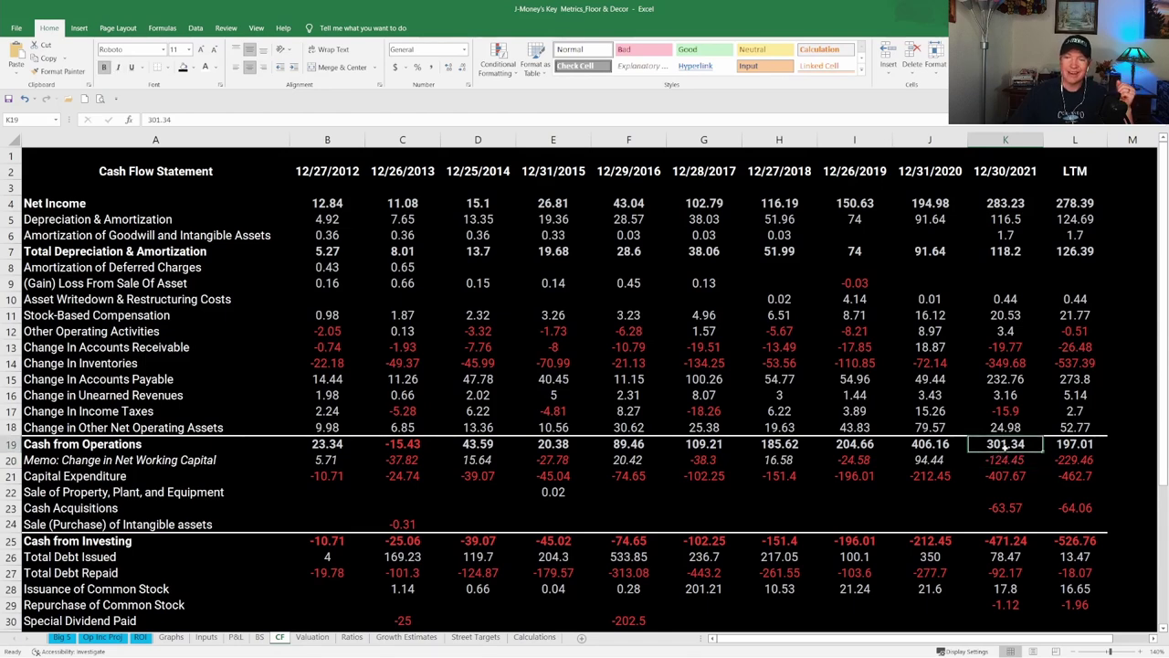
key(Down)
key(Down)
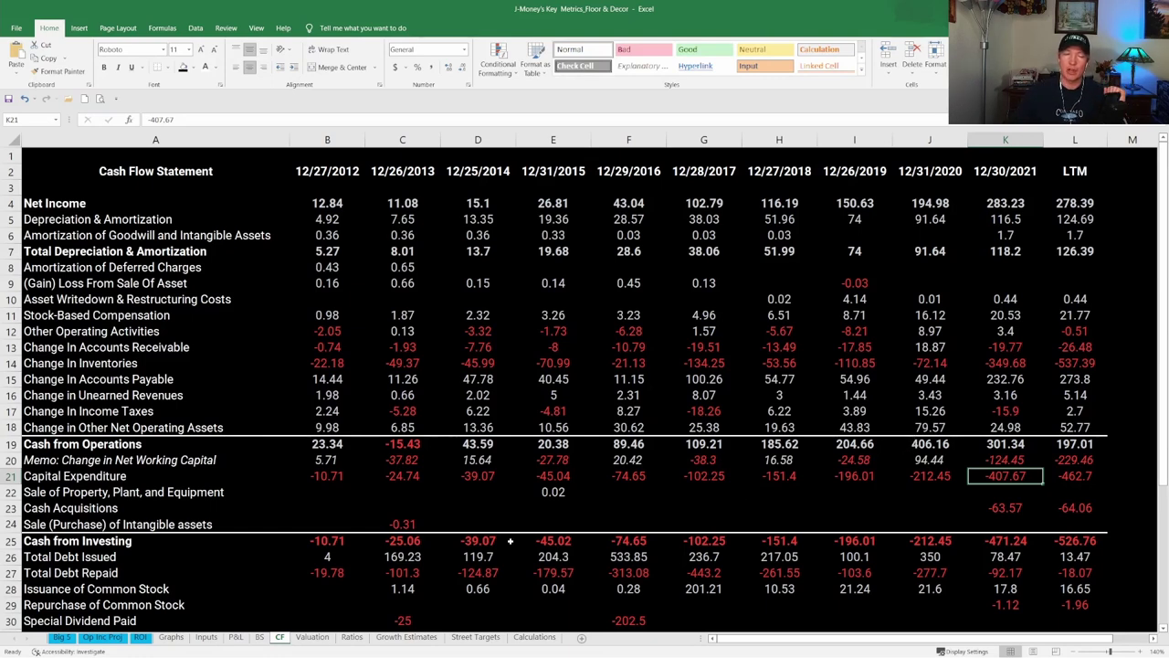
Step: Return to the Big 5 sheet and check the Net Debt / EBIT average in the CAGR/AVE row
key(ctrl+Page_Up)
key(ctrl+Page_Up)
key(ctrl+Page_Up)
key(ctrl+Page_Up)
key(ctrl+Page_Up)
key(ctrl+Page_Up)
key(ctrl+Page_Up)
click(870, 182)
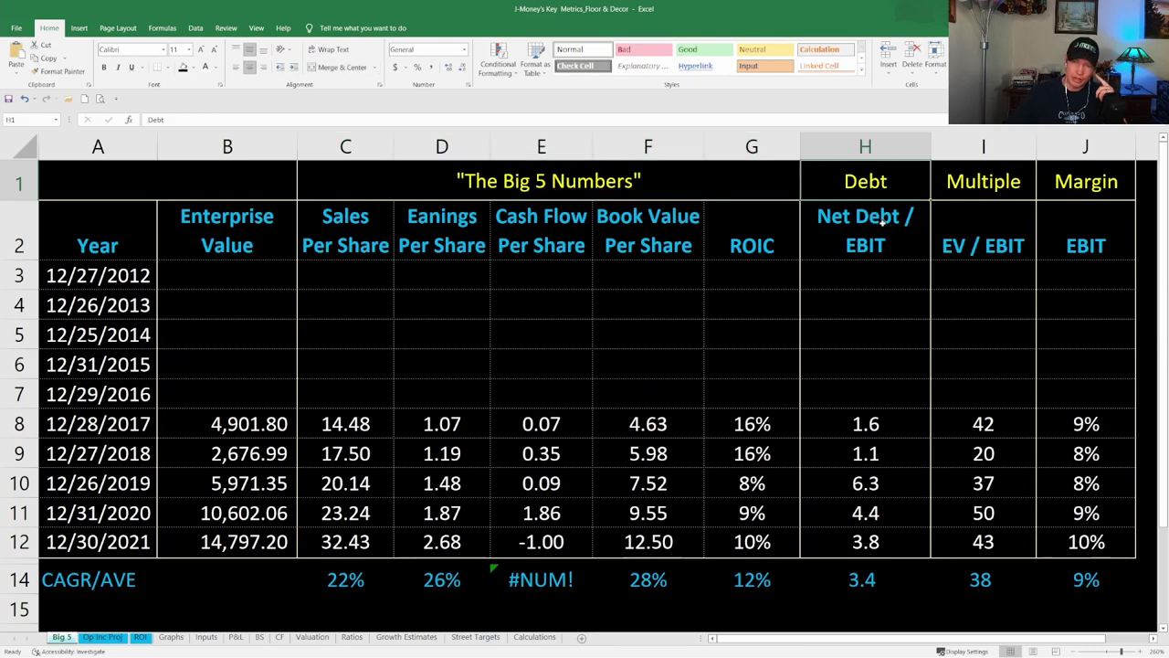
click(864, 577)
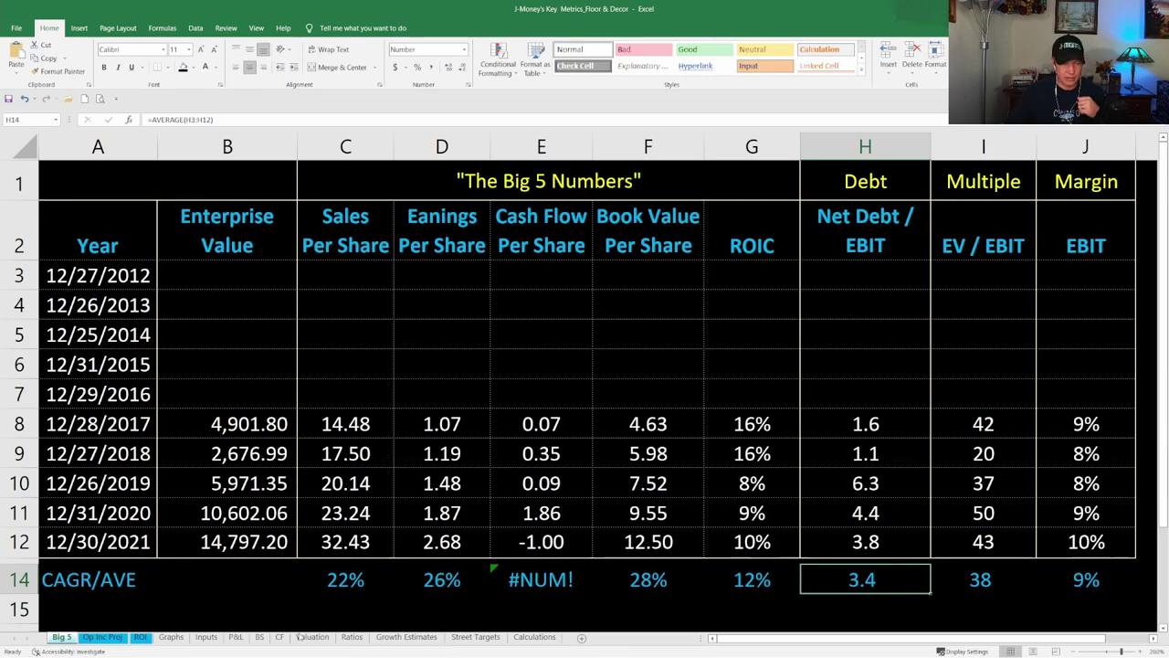
Step: Open the Inputs sheet and examine the LTM values for total cash, total debt and long-term debt
click(205, 637)
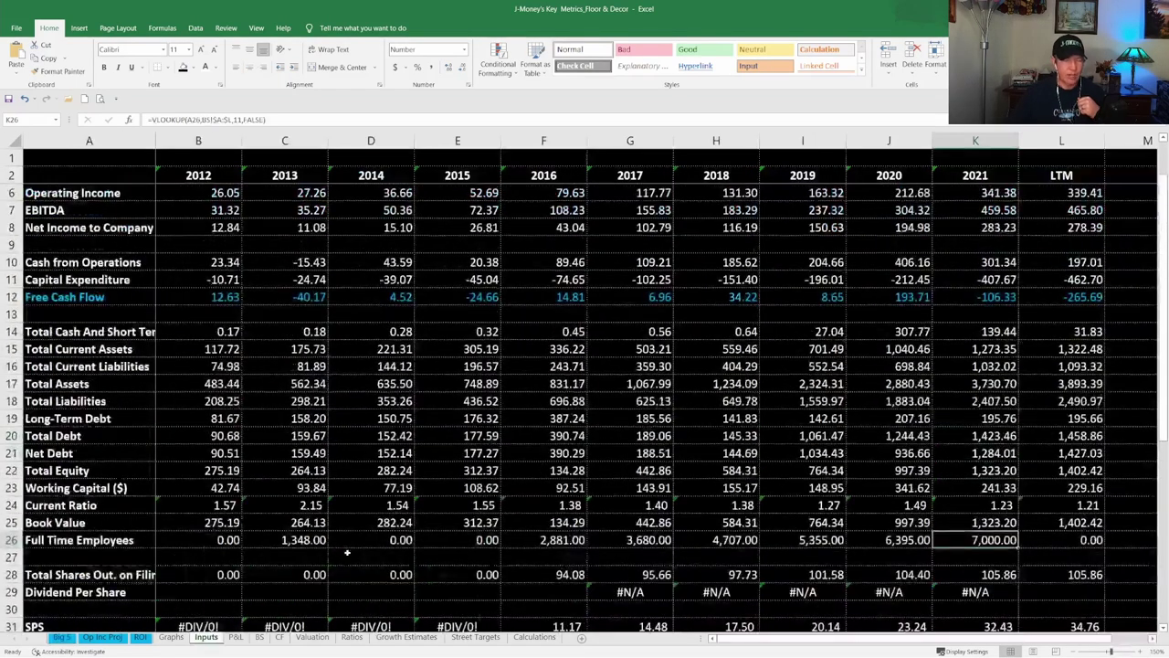
scroll(347, 552, up, 1)
scroll(323, 490, down, 3)
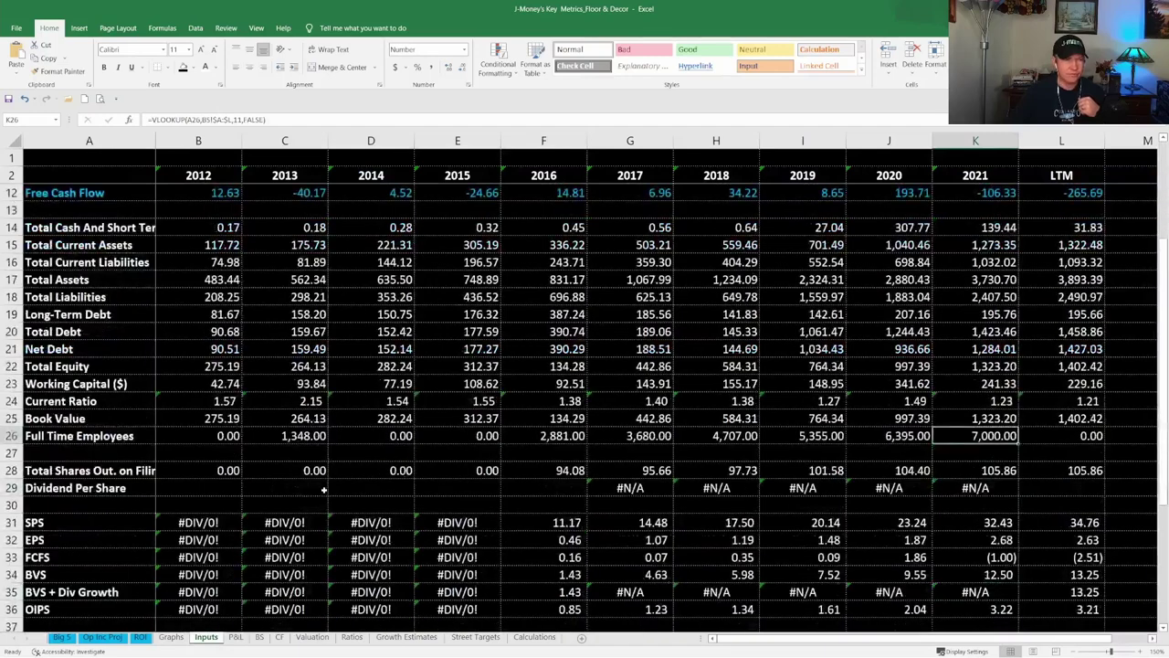
click(1064, 228)
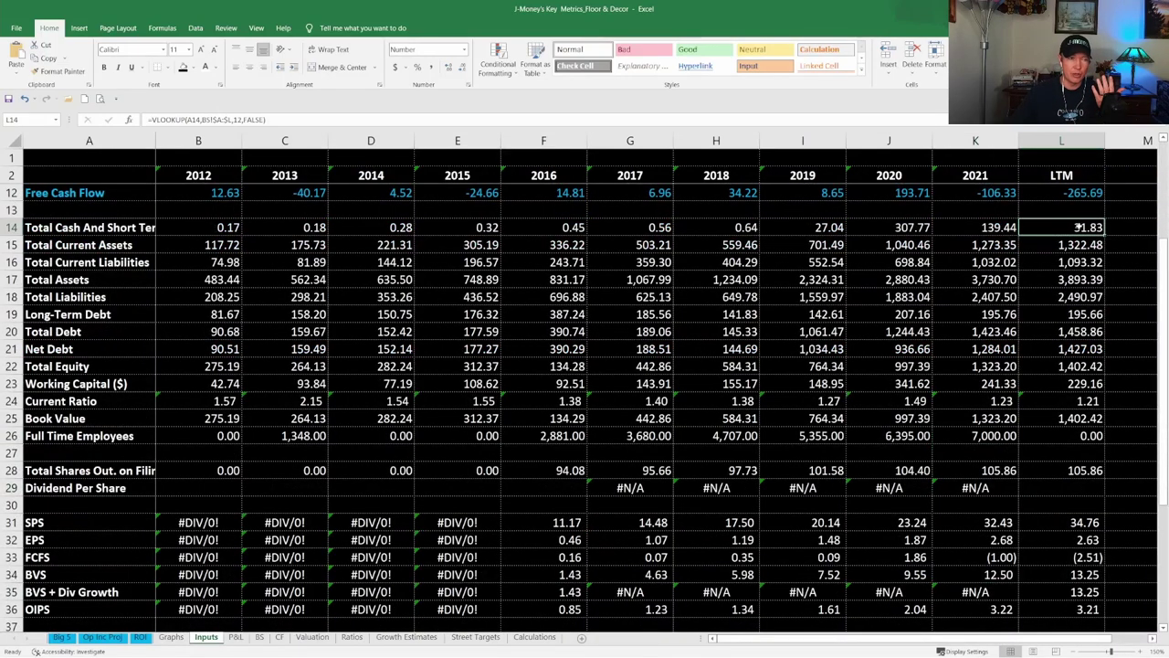
click(1062, 331)
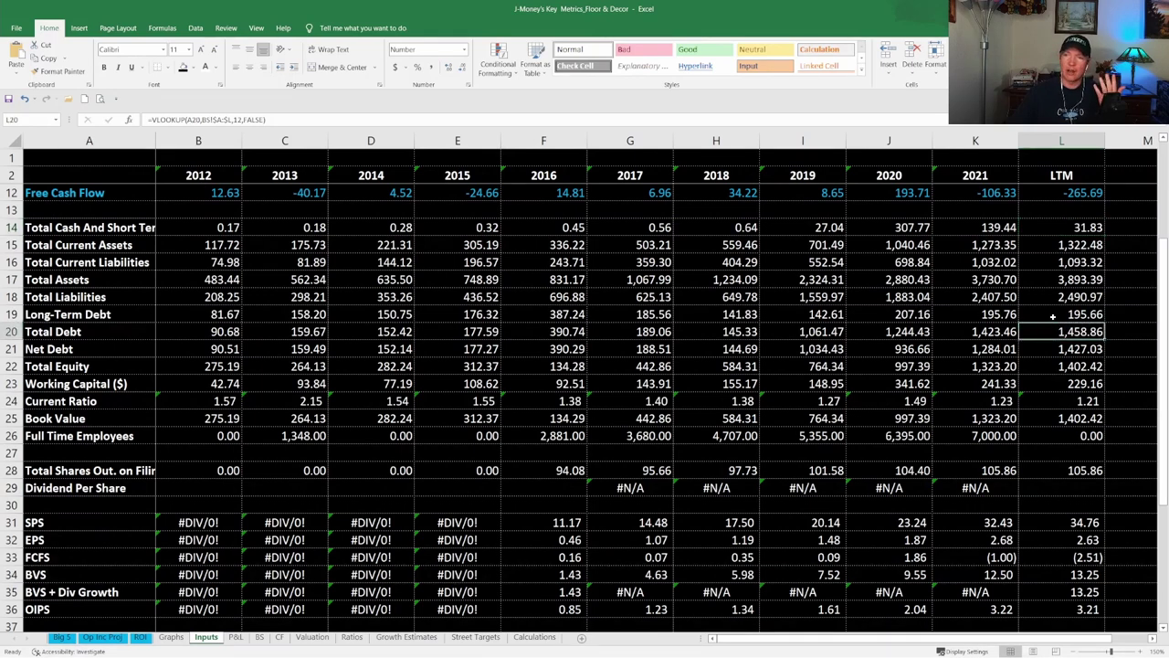
click(1052, 315)
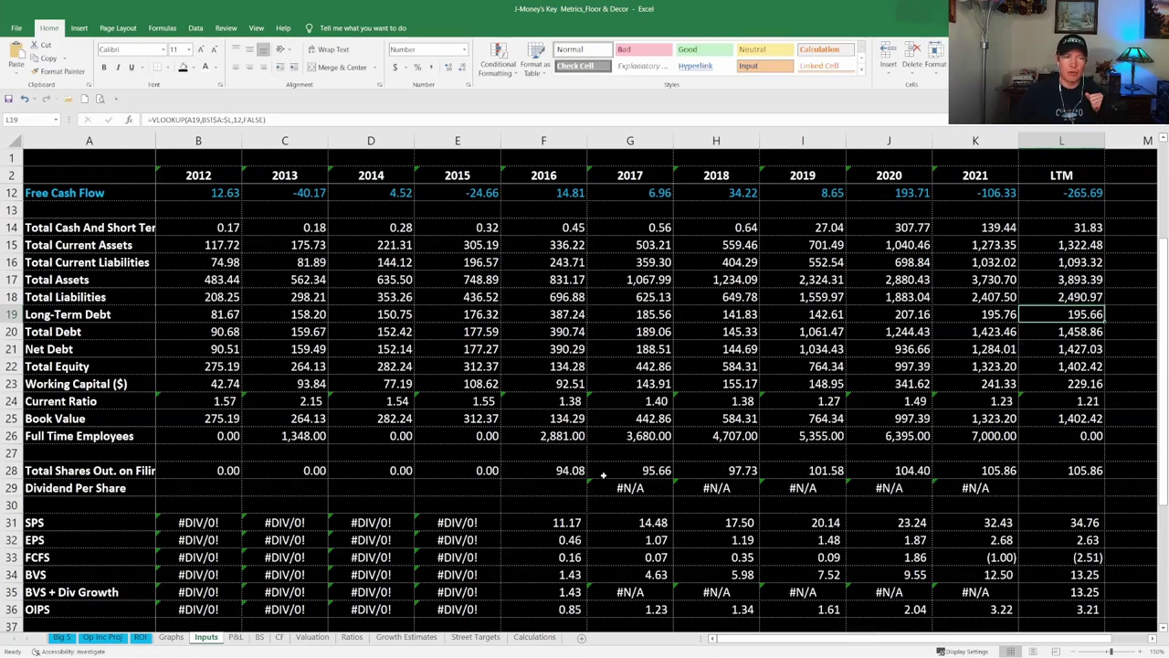
Step: Compare total shares outstanding in 2017 with the LTM figure
click(11, 470)
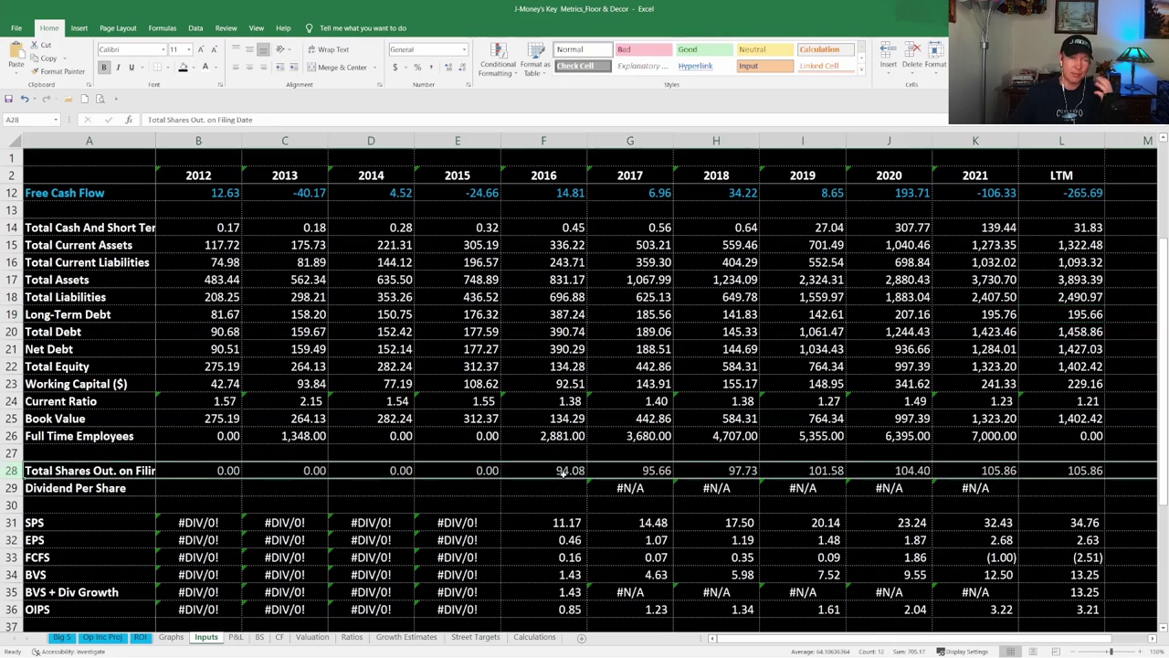
click(618, 469)
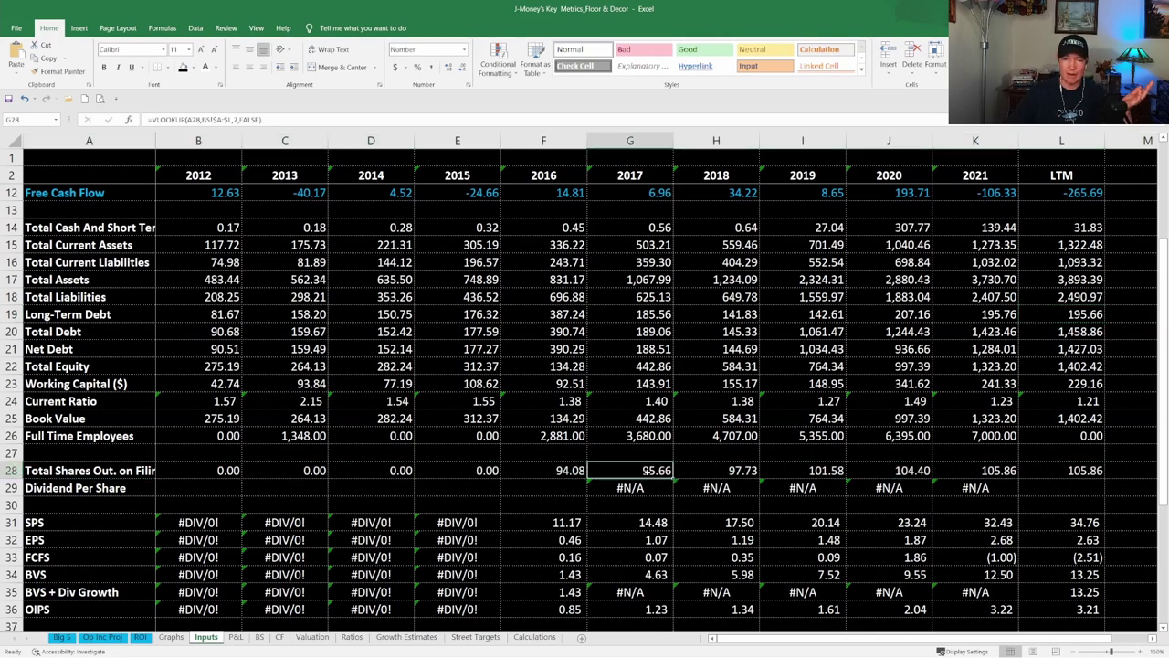
click(1076, 467)
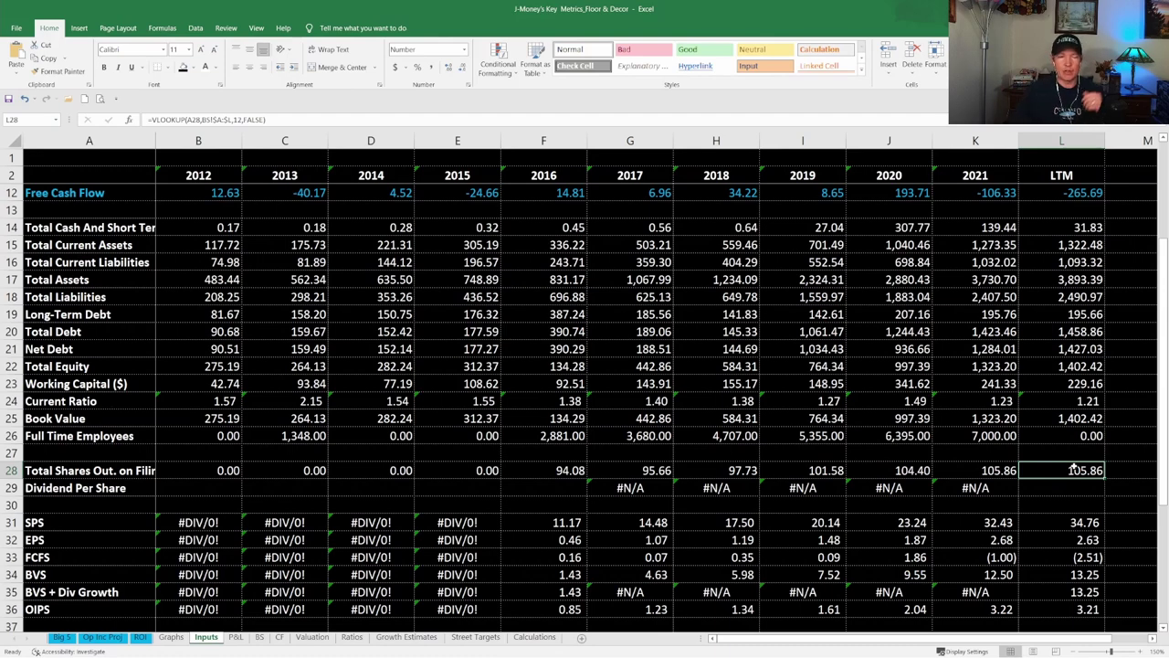
Step: Return to the Big 5 sheet and review the sales, earnings, cash flow, Net Debt / EBIT and EV / EBIT figures
click(60, 638)
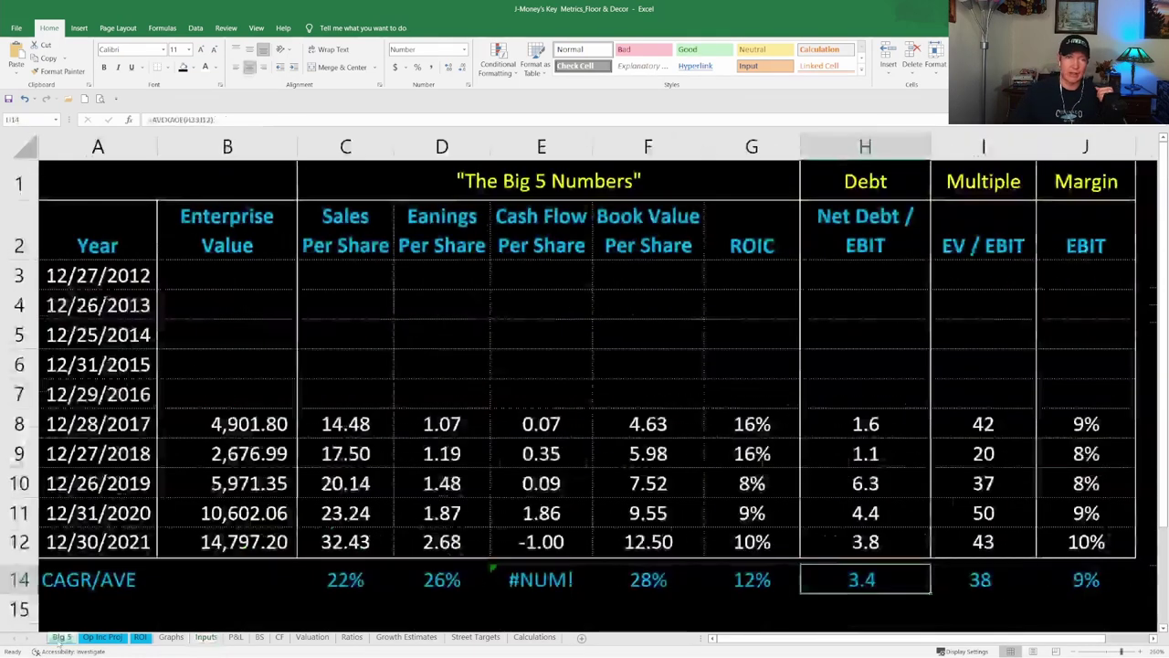
click(334, 577)
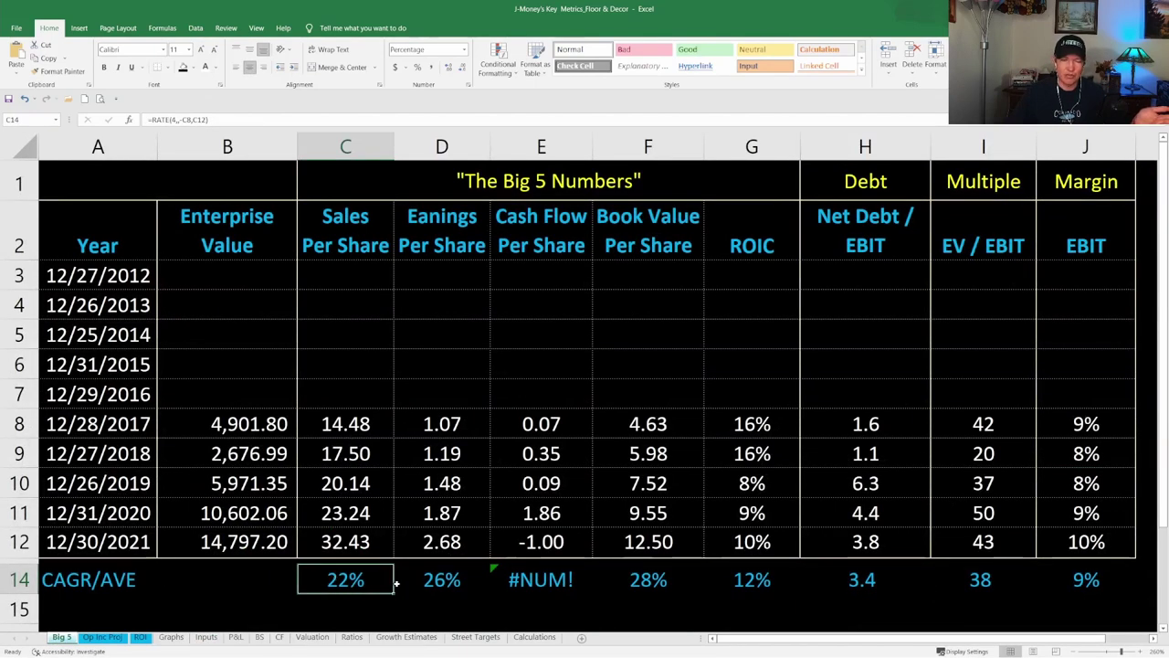
click(451, 576)
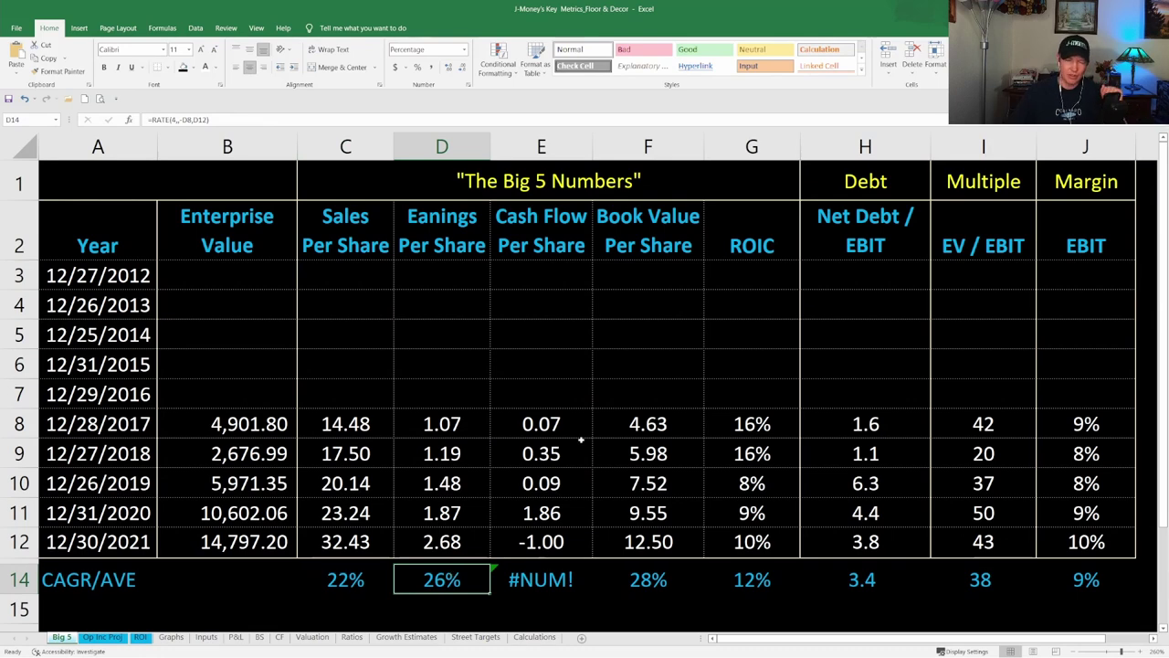
drag(550, 423, 537, 532)
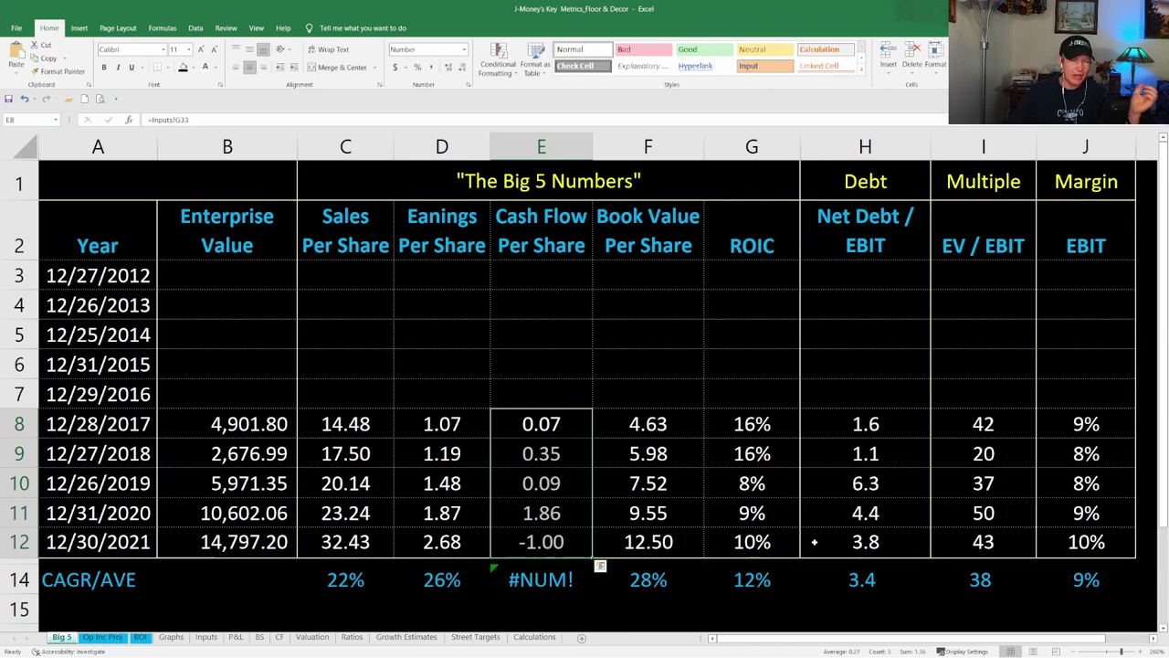
click(852, 579)
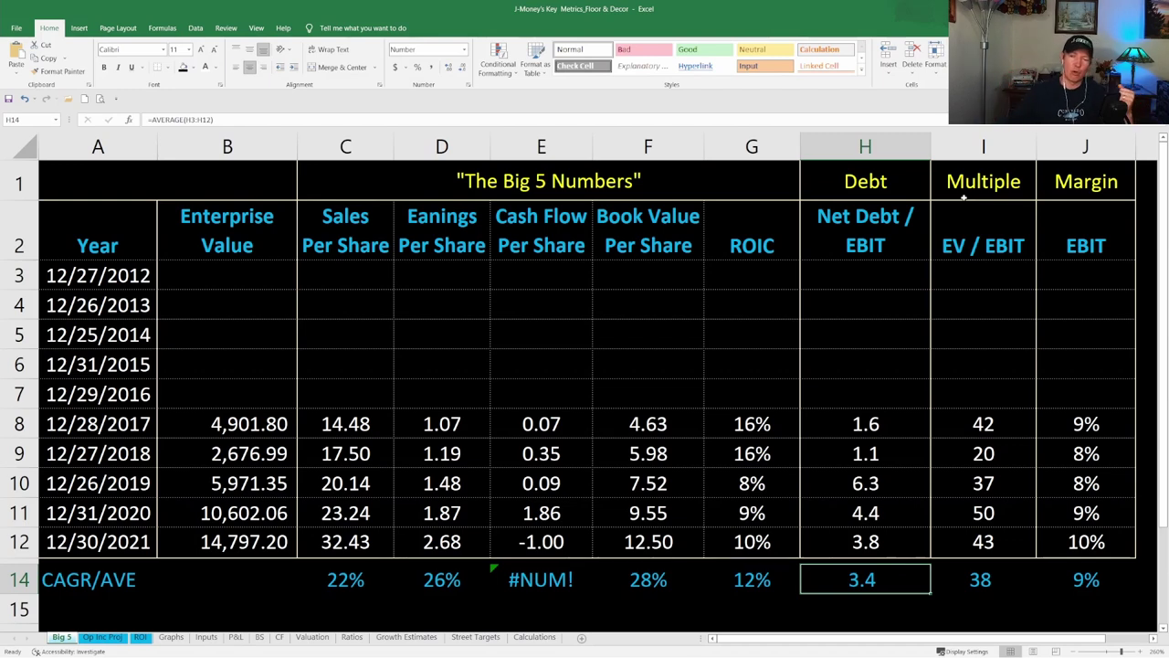
click(979, 592)
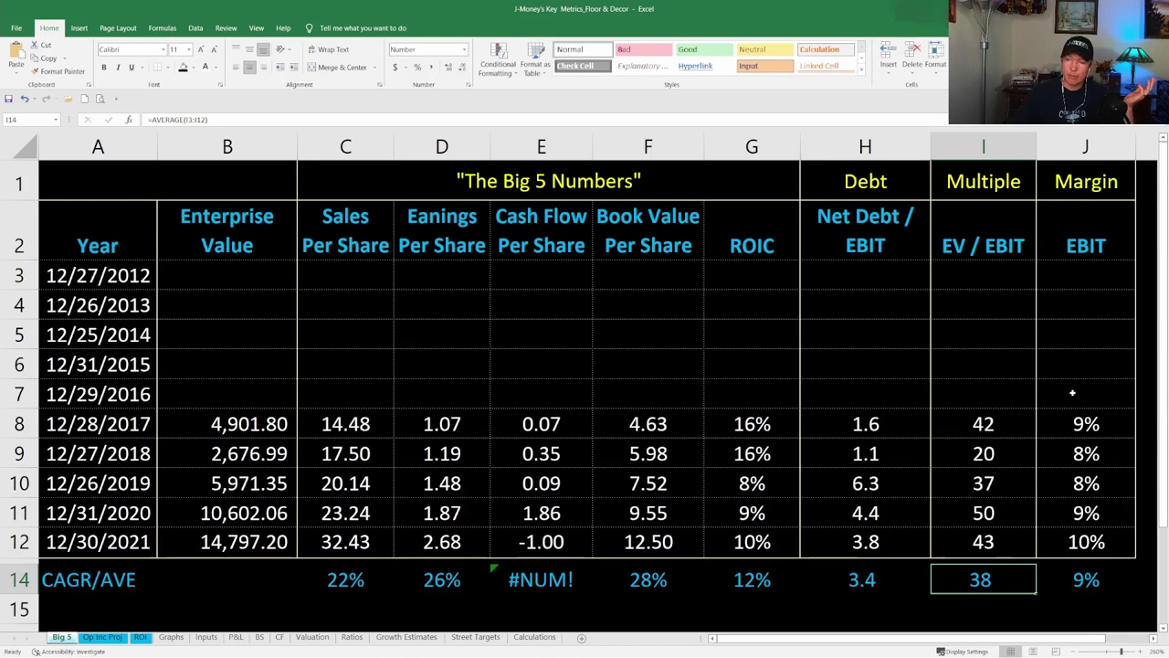
Step: Examine the EBIT margin for each year from 2017 to 2021
click(1078, 423)
click(1075, 456)
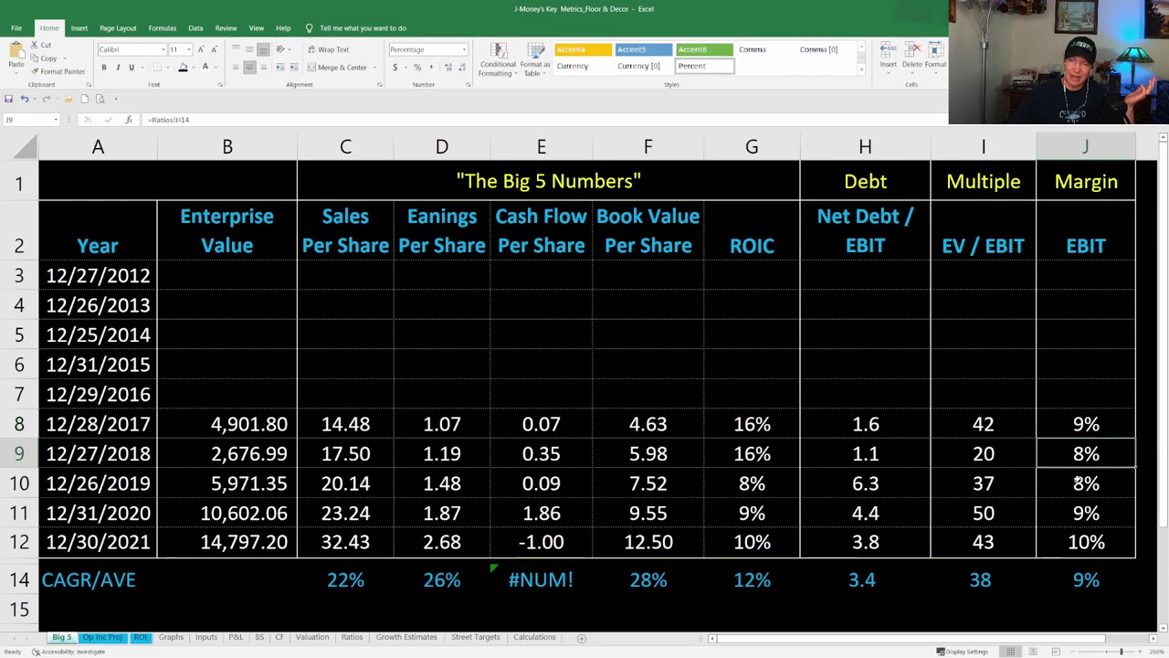
click(1078, 486)
click(1079, 514)
click(1079, 543)
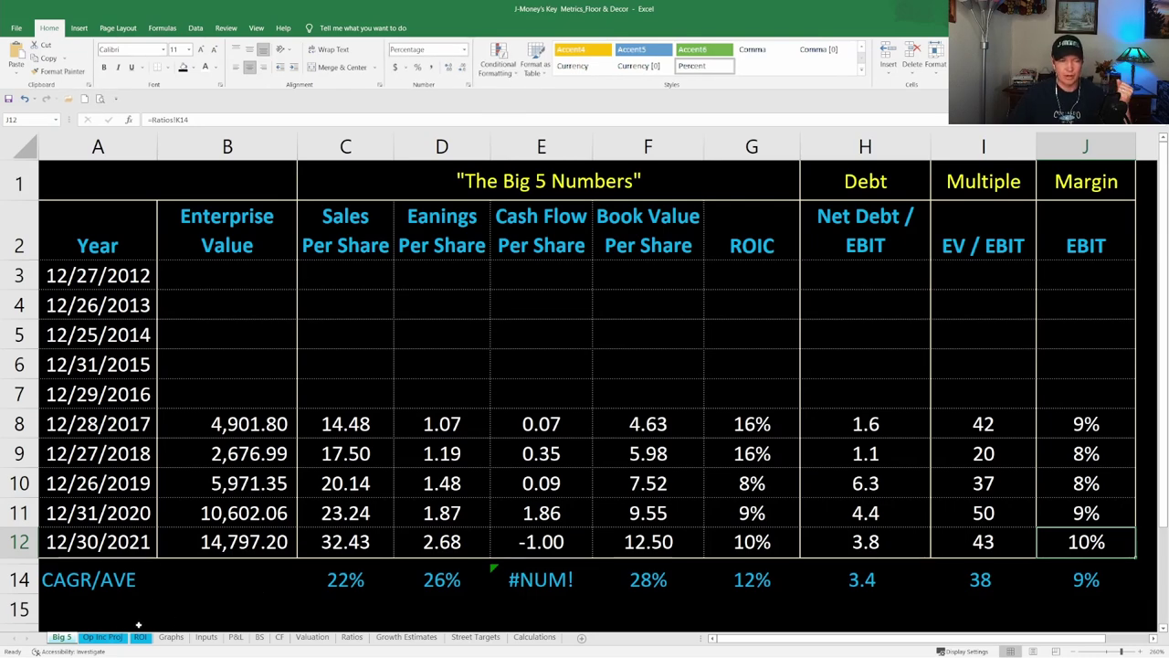
Step: Open the Op Inc Proj sheet and examine the projected sales growth rates from 2022 onward, comparing 2017 sales with the final estimate
click(102, 636)
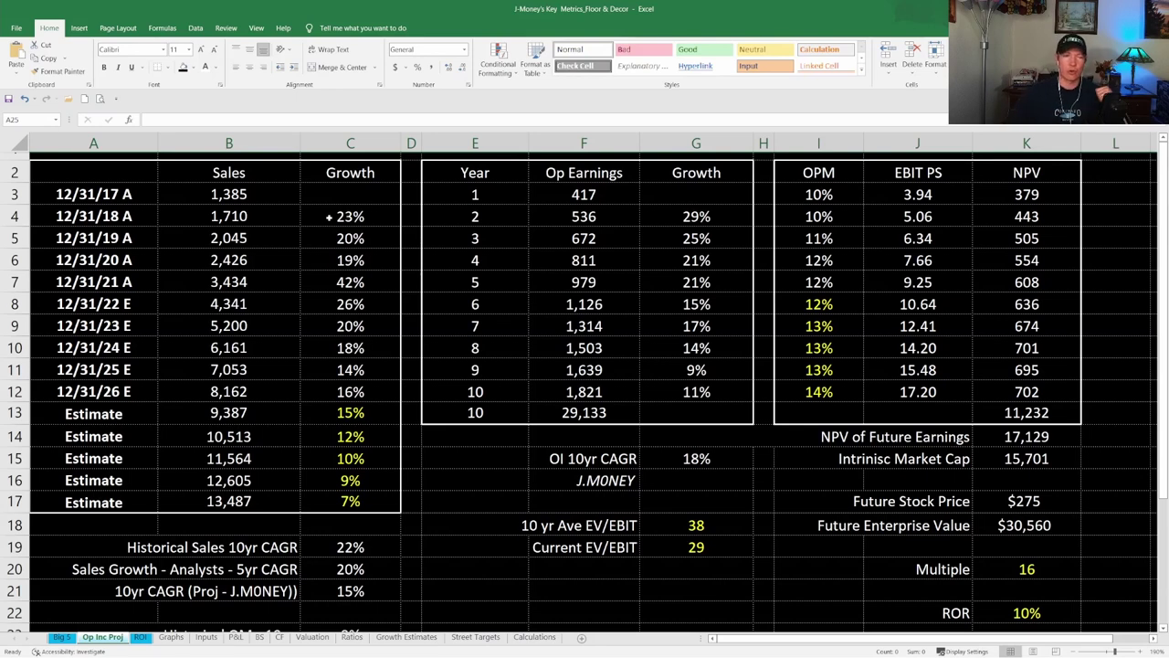
key(ctrl+Home)
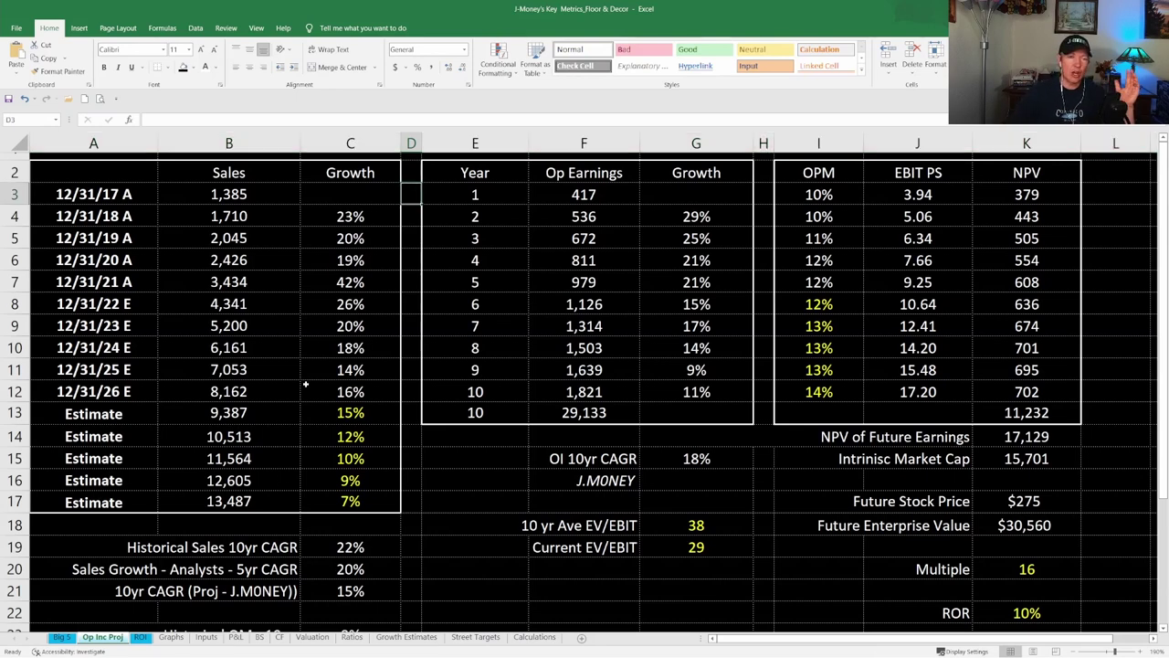
click(345, 303)
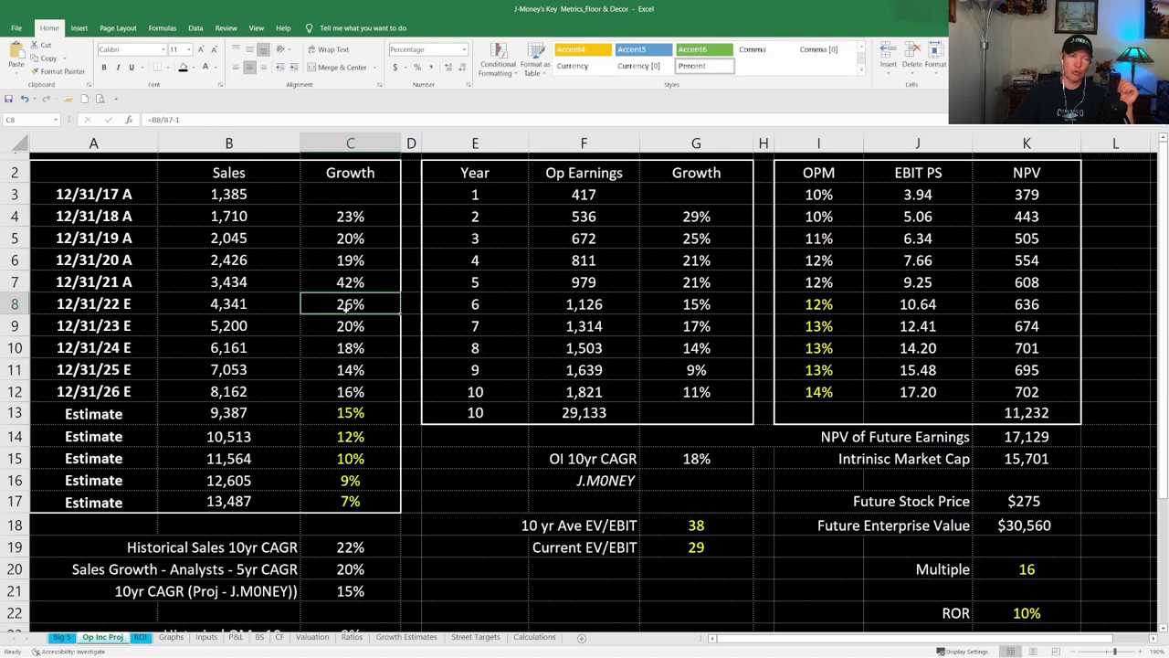
click(348, 326)
click(347, 349)
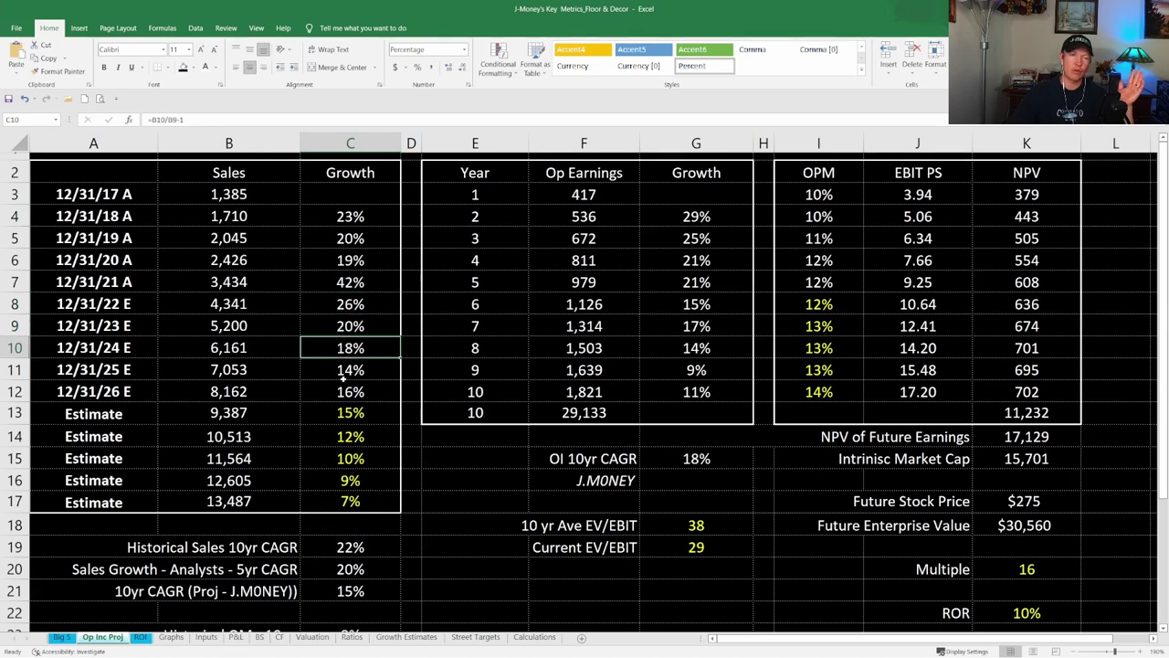
click(343, 372)
click(341, 392)
click(338, 414)
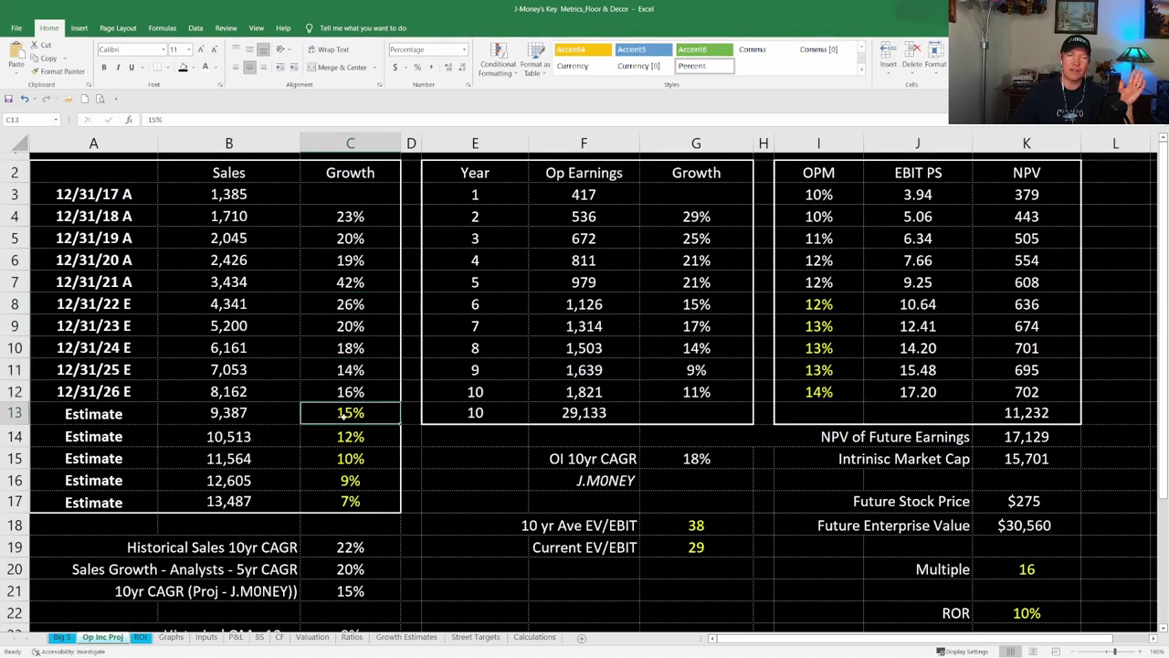
click(350, 504)
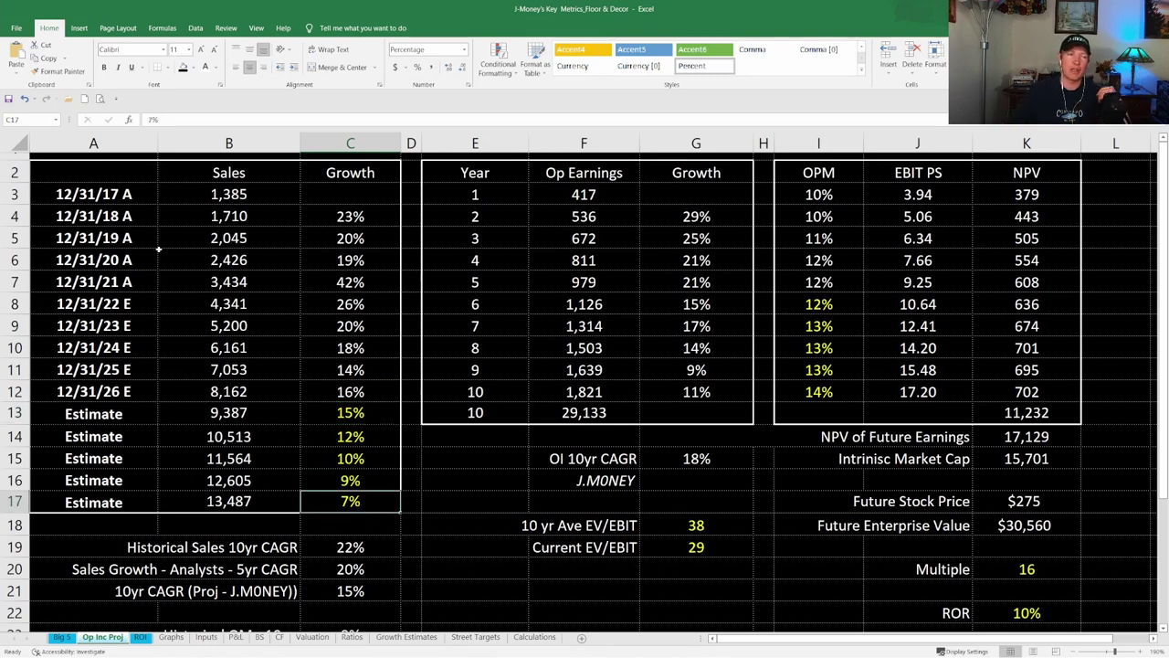
click(200, 194)
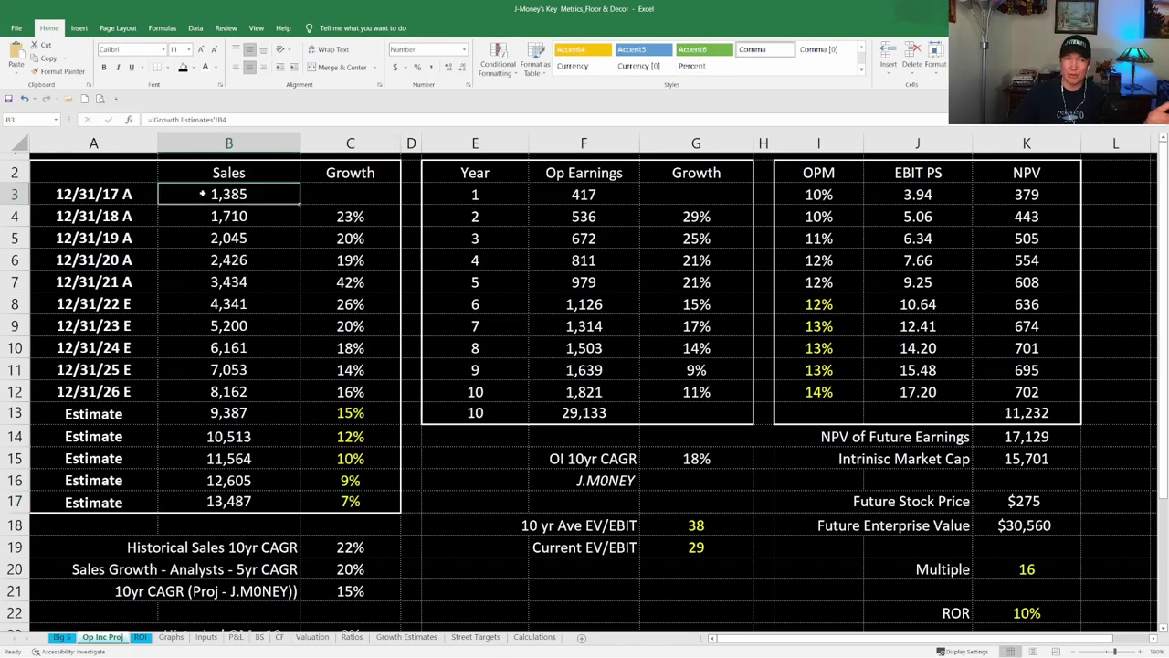
click(202, 498)
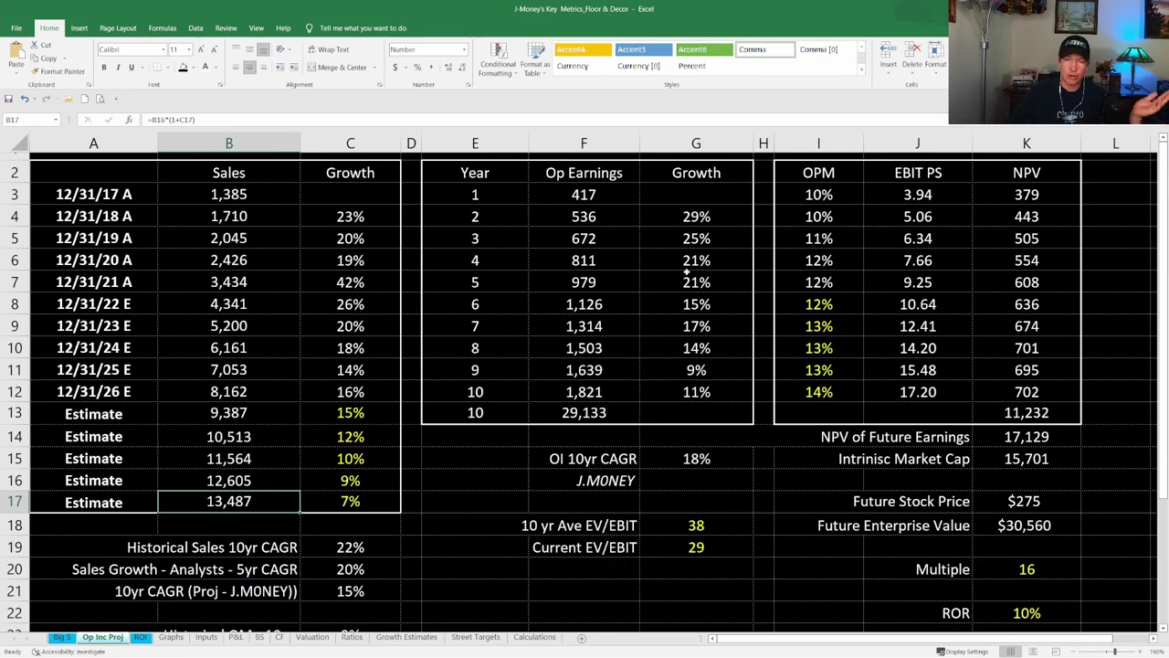
Step: Examine the operating profit margin (OPM) assumptions for projection years 1 through 10
click(822, 195)
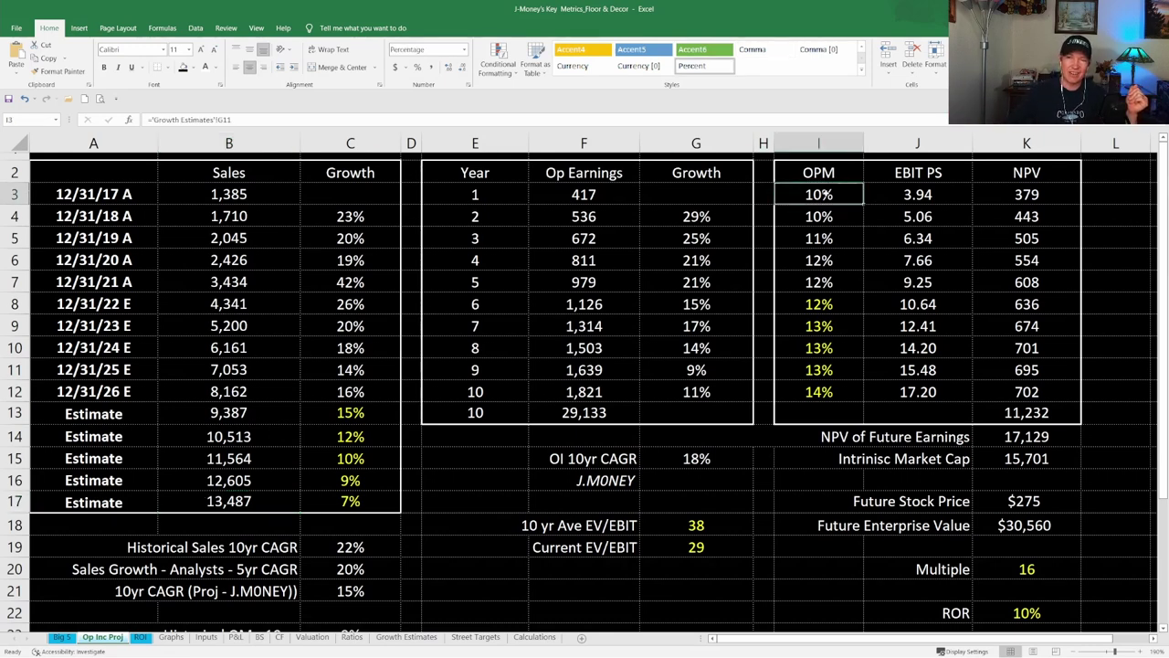
click(823, 215)
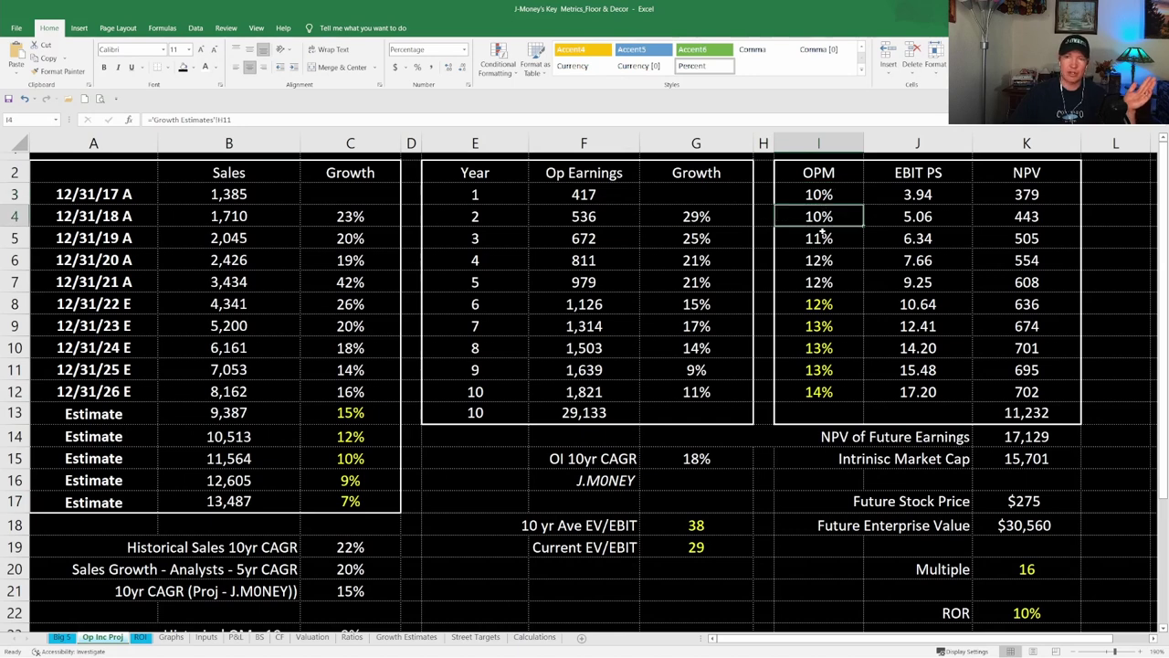
click(821, 238)
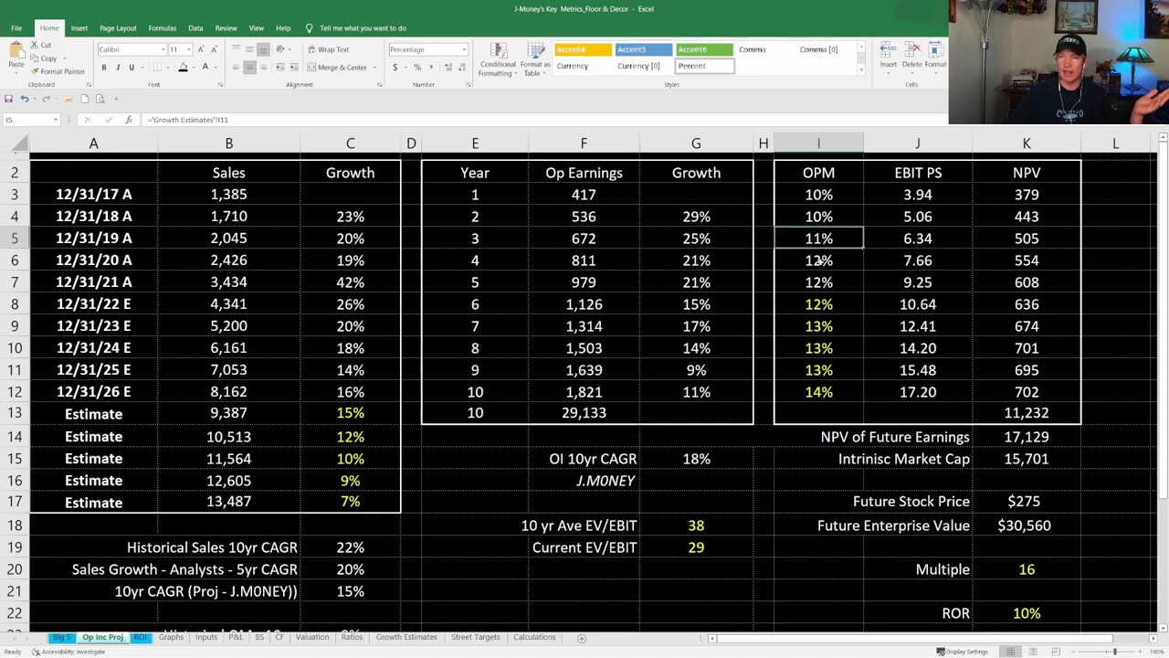
click(820, 260)
click(817, 283)
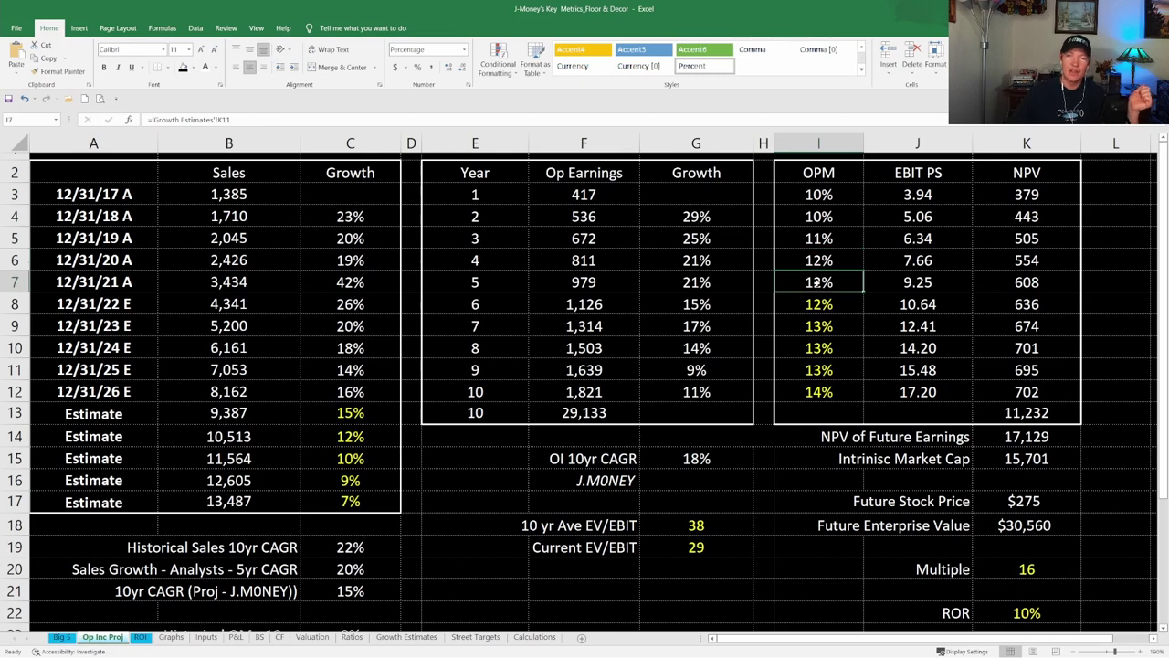
click(810, 305)
click(810, 325)
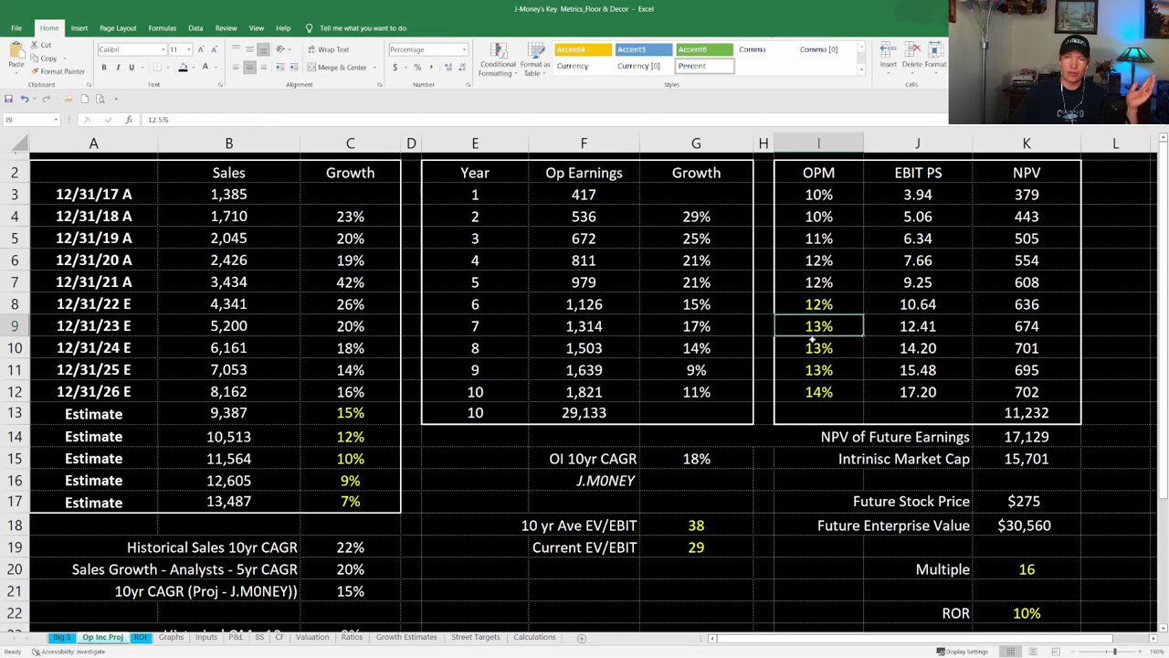
click(811, 347)
click(807, 367)
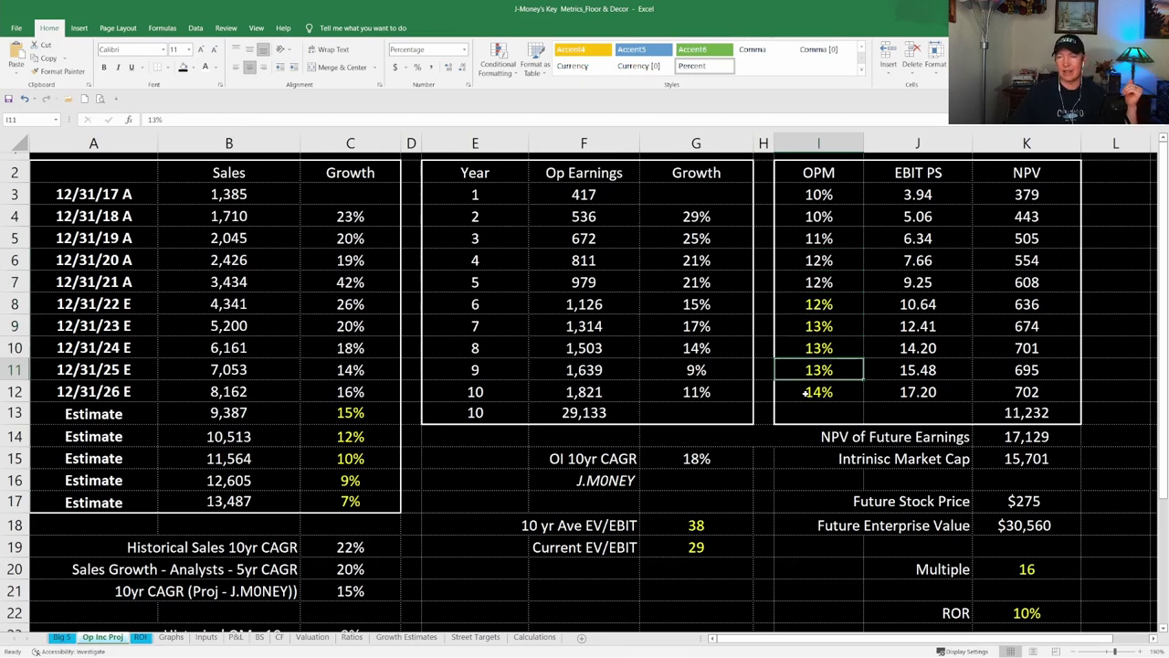
click(806, 391)
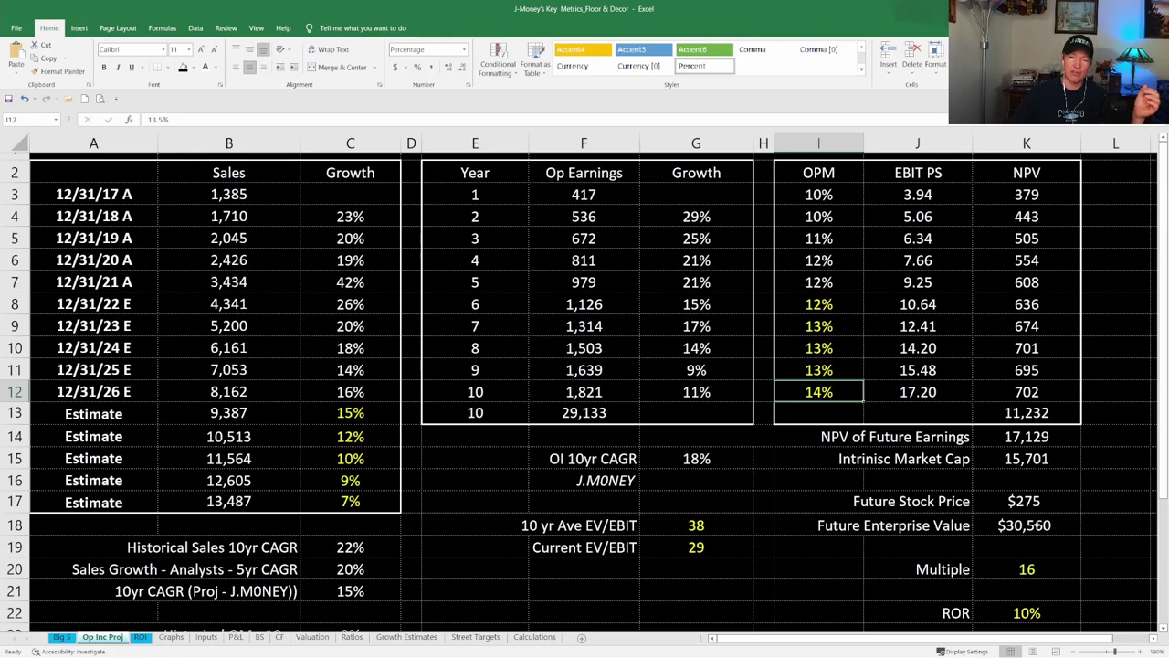
Step: Compare the Future Enterprise Value with the Current EV on the projection sheet
click(1042, 525)
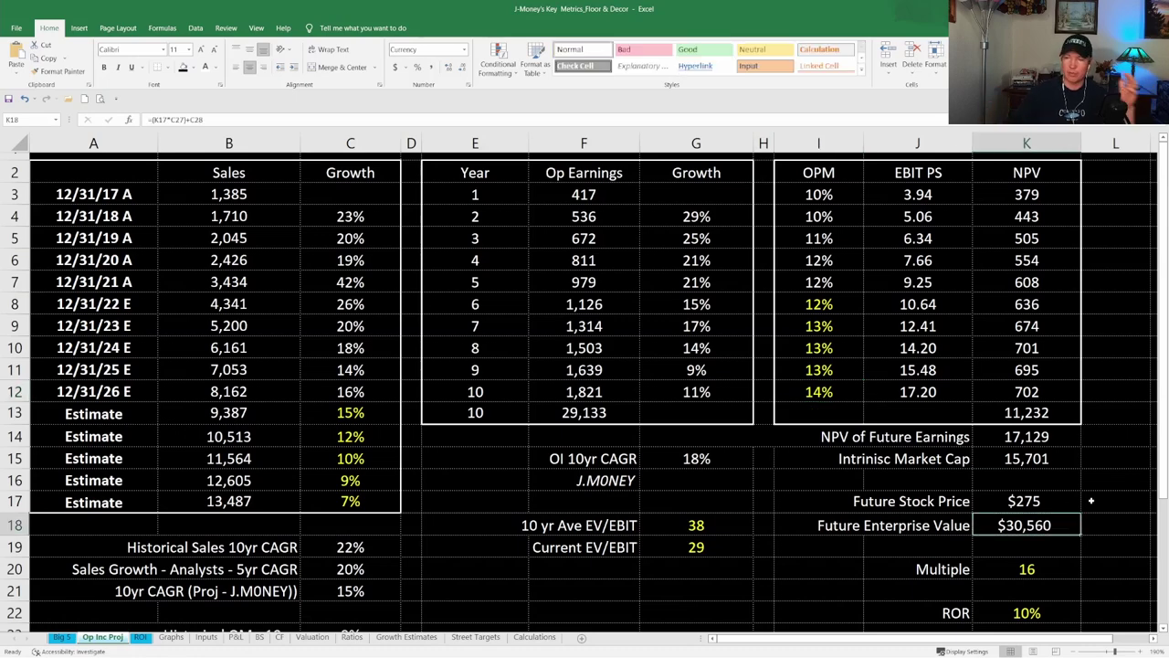
scroll(637, 509, down, 5)
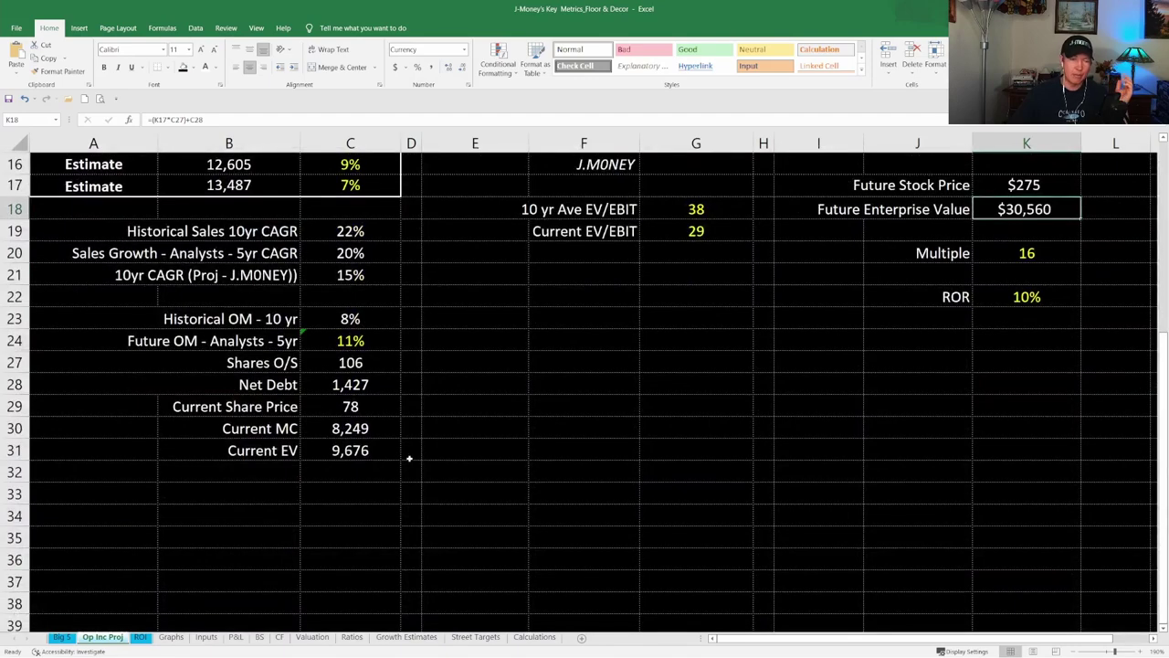
click(358, 444)
scroll(438, 415, up, 5)
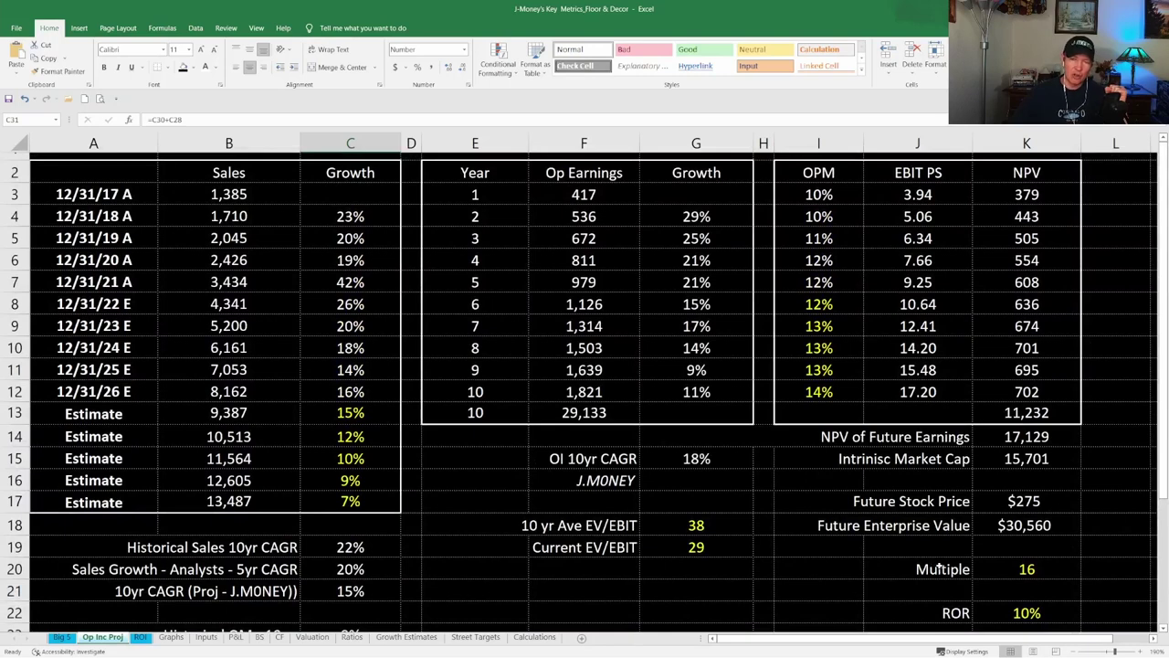
Step: Compare the assumed Multiple with the Current EV/EBIT and check the required rate of return (ROR)
click(1012, 570)
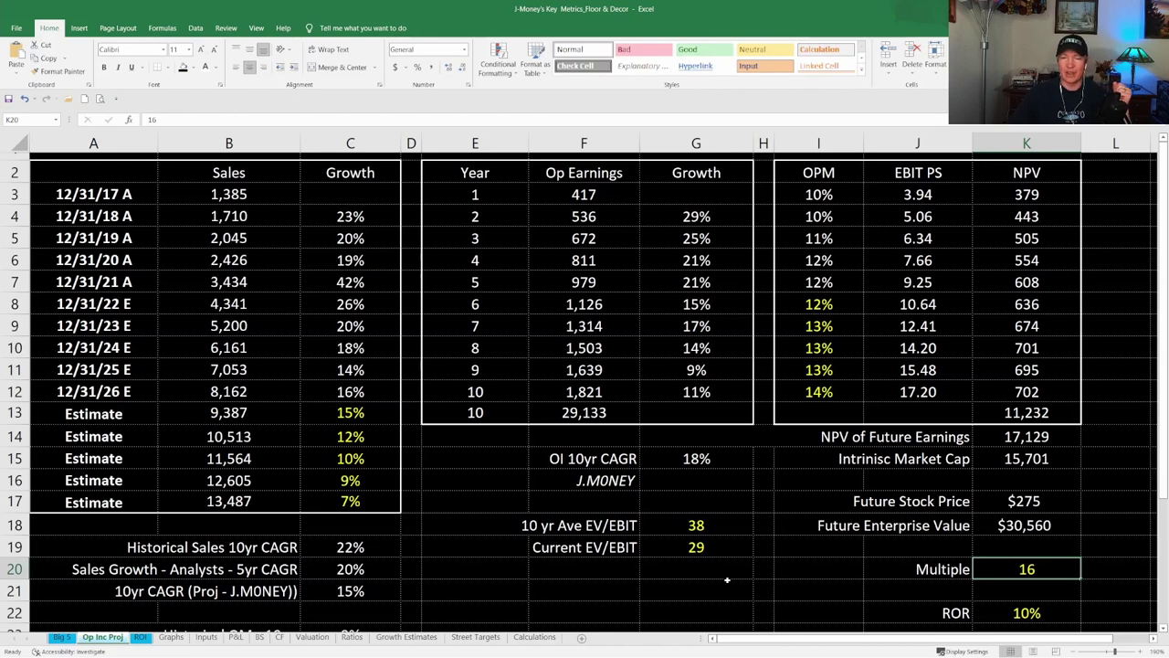
click(696, 545)
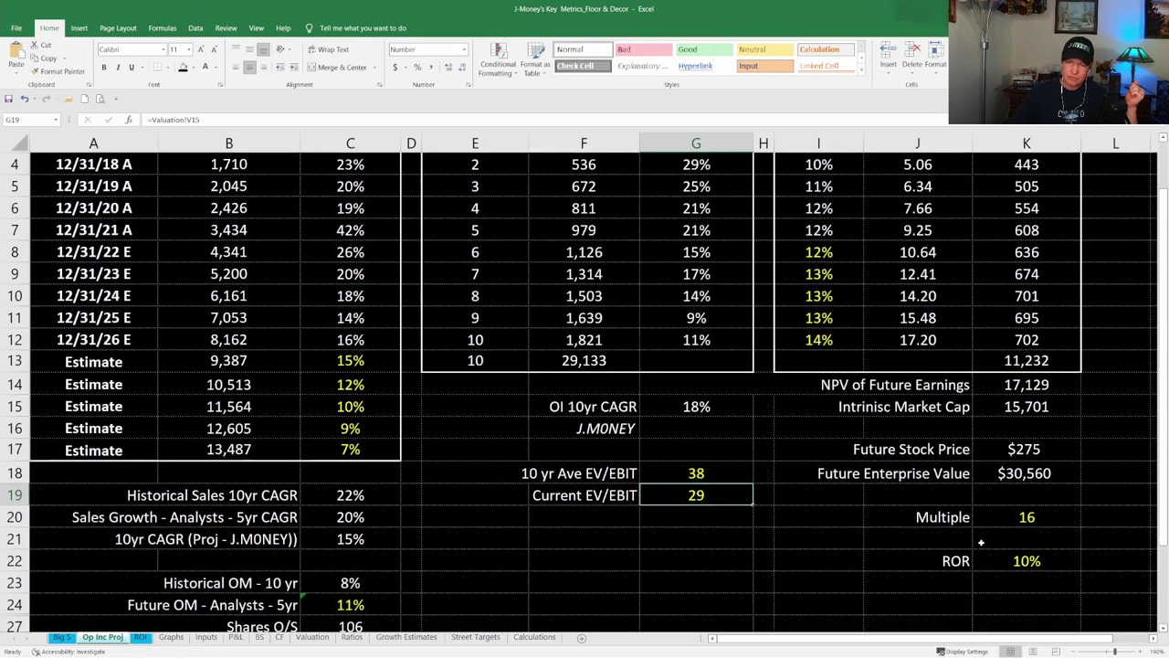
scroll(981, 532, down, 1)
click(1055, 502)
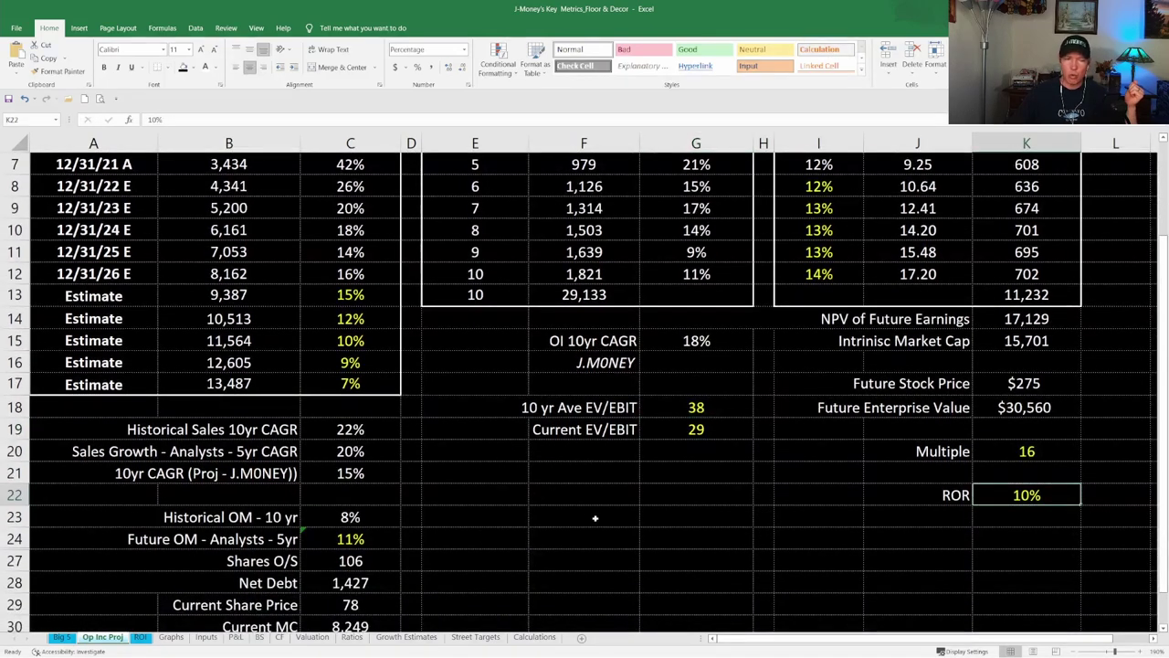
Step: Unhide rows 25 and 26 beneath the ROR row
drag(14, 494, 16, 559)
right_click(18, 559)
click(22, 557)
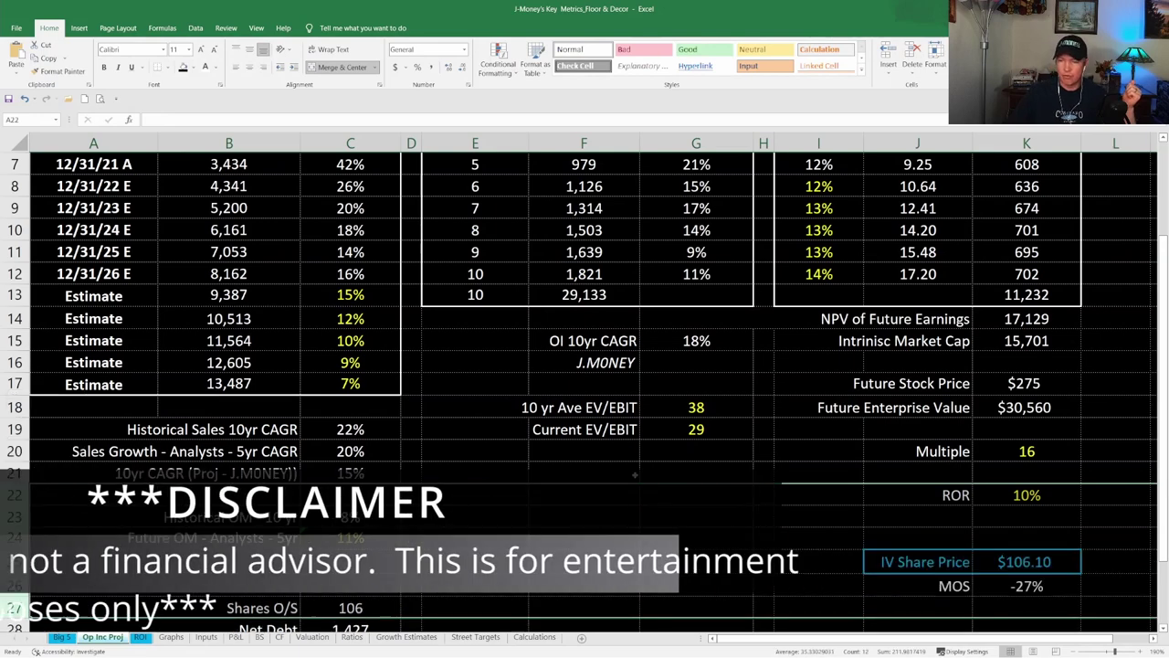
Step: Examine the IV Share Price and the margin of safety (MOS) with their formulas
scroll(804, 473, down, 2)
click(1012, 432)
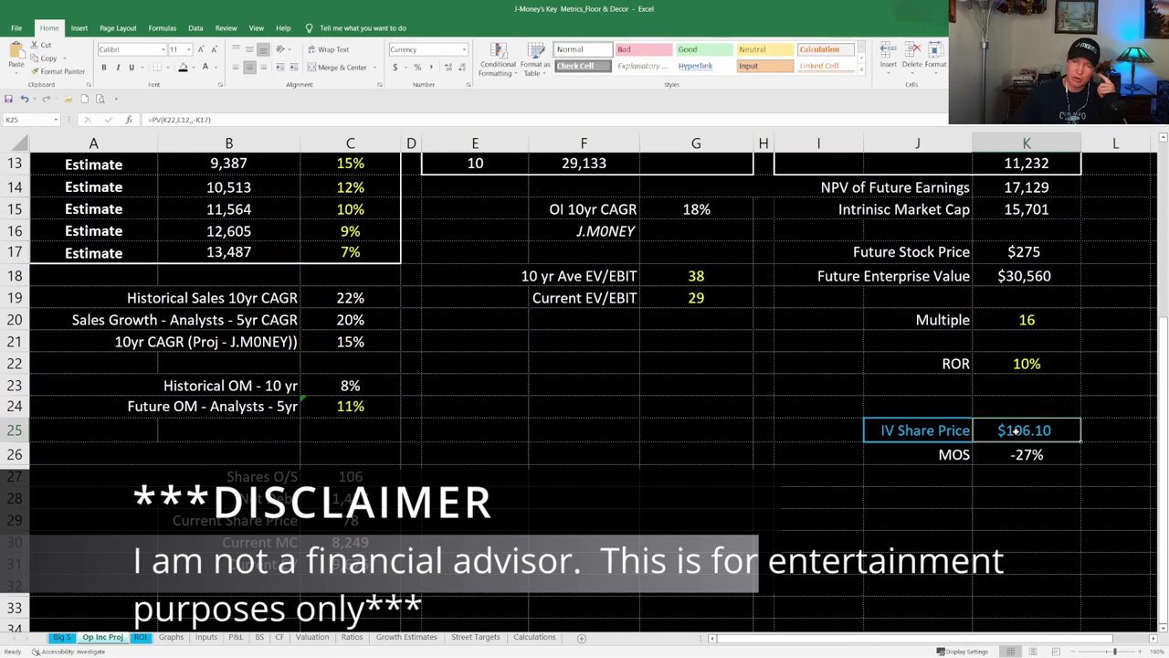
click(1010, 456)
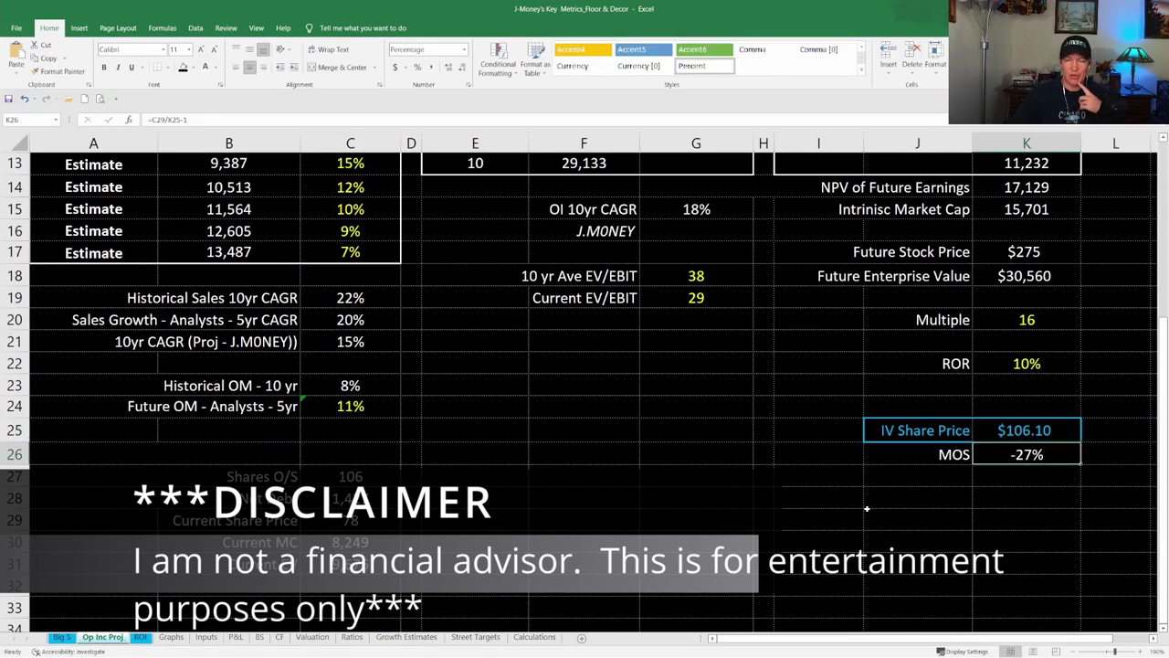
Step: Compare the projected 10-year sales CAGR with the operating income 10-year CAGR
scroll(820, 493, up, 3)
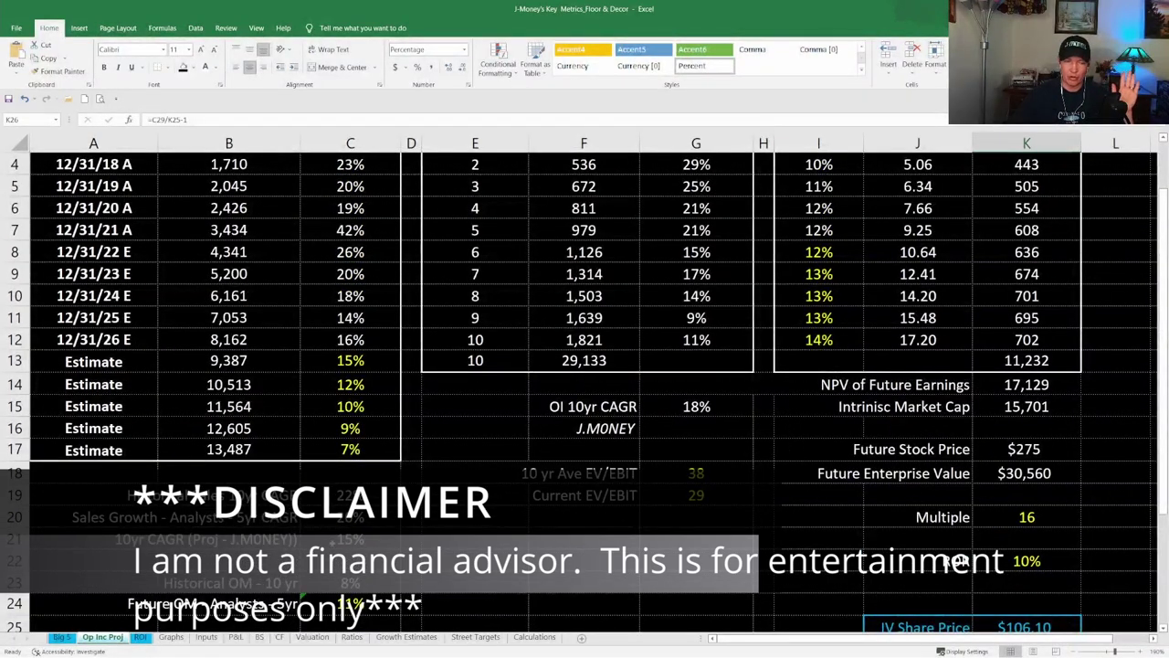
click(368, 531)
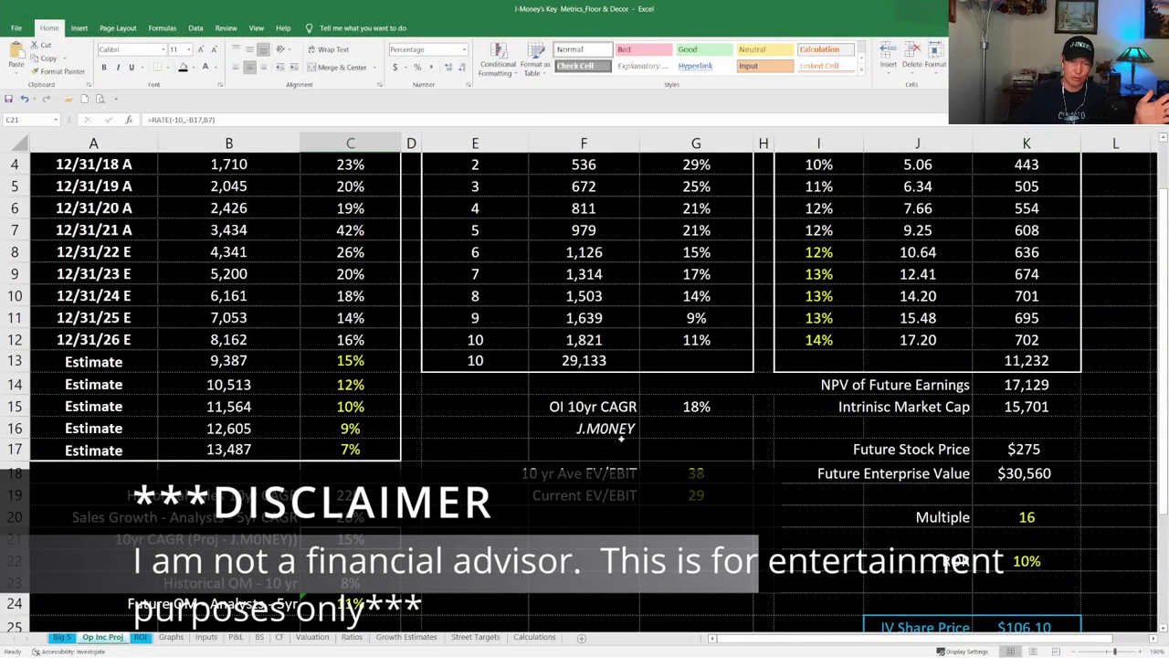
click(687, 407)
scroll(685, 418, up, 1)
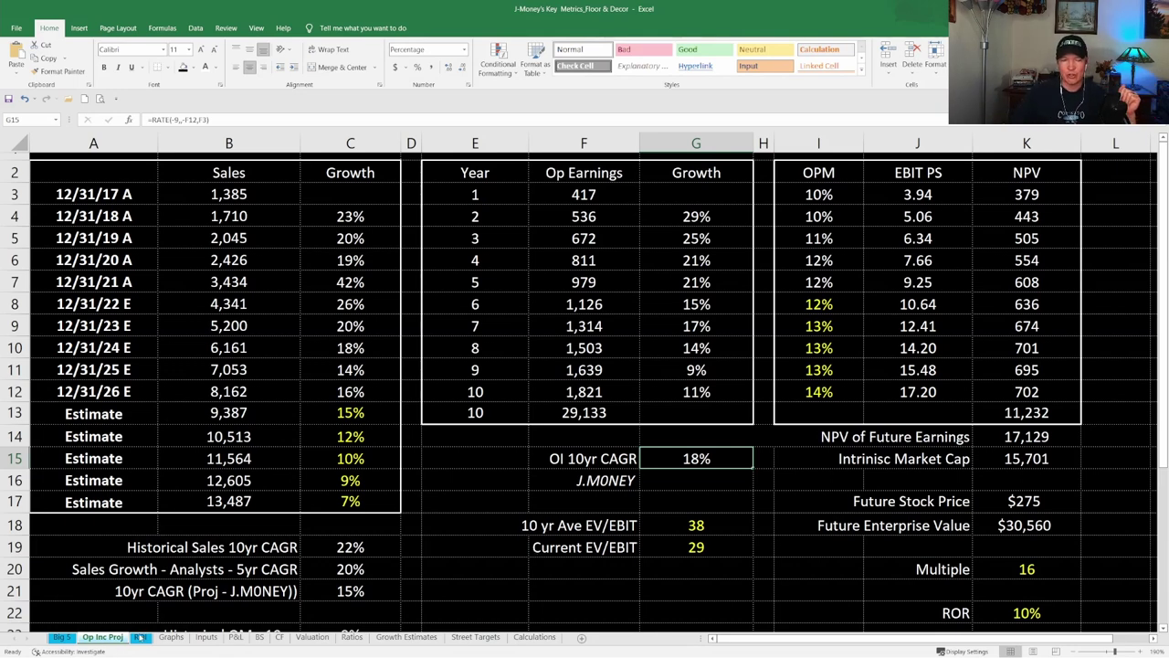
Step: Compare the stock prices on the ROI sheet for the 15% and 20% return levels
click(140, 636)
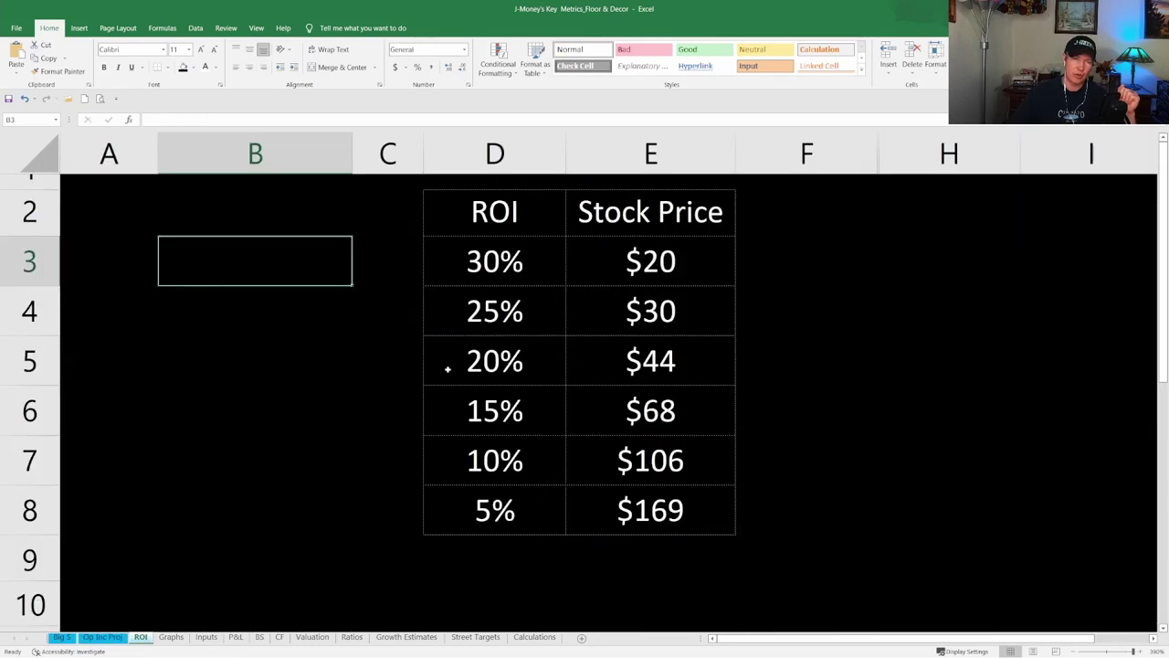
click(658, 402)
click(554, 392)
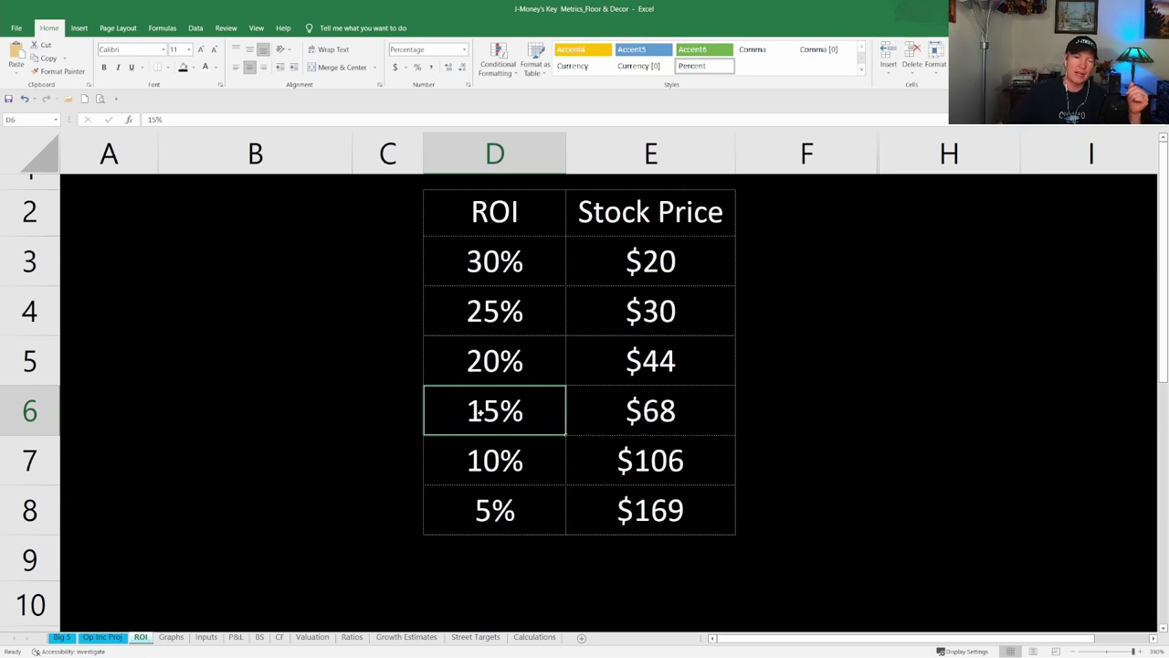
click(603, 420)
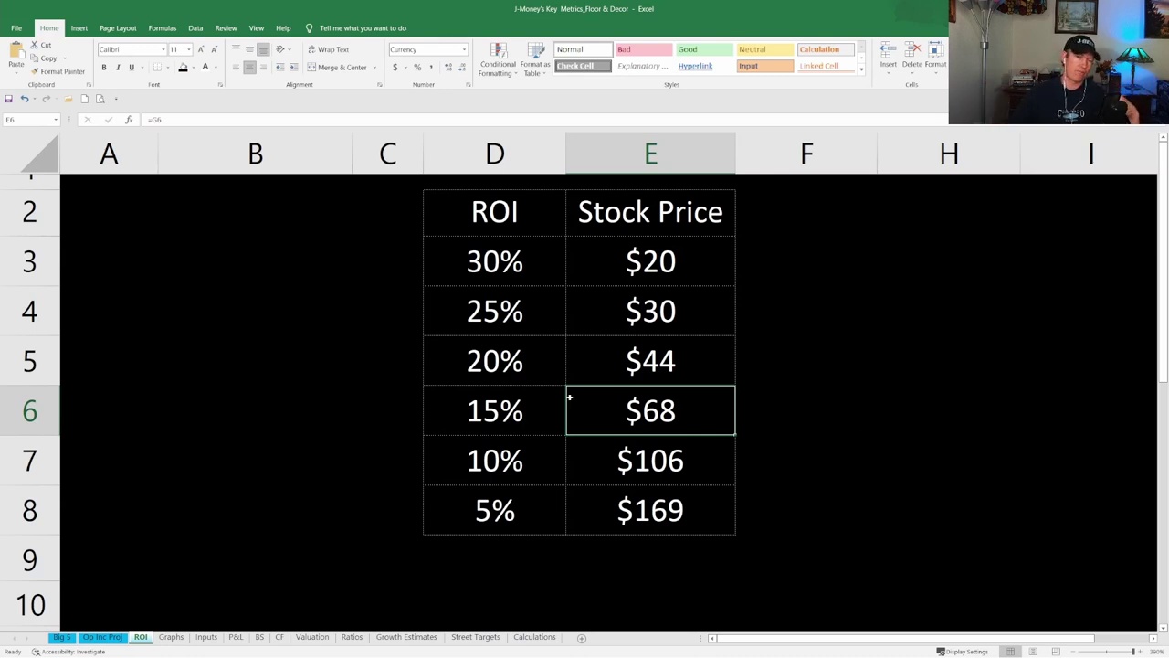
click(616, 364)
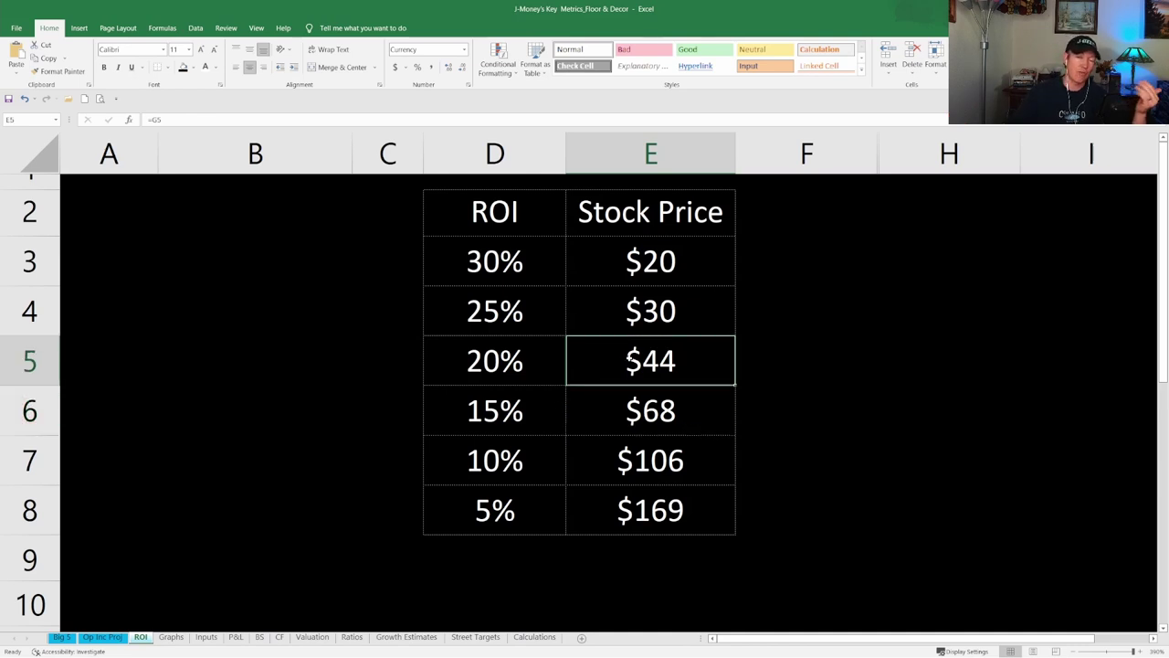
click(499, 355)
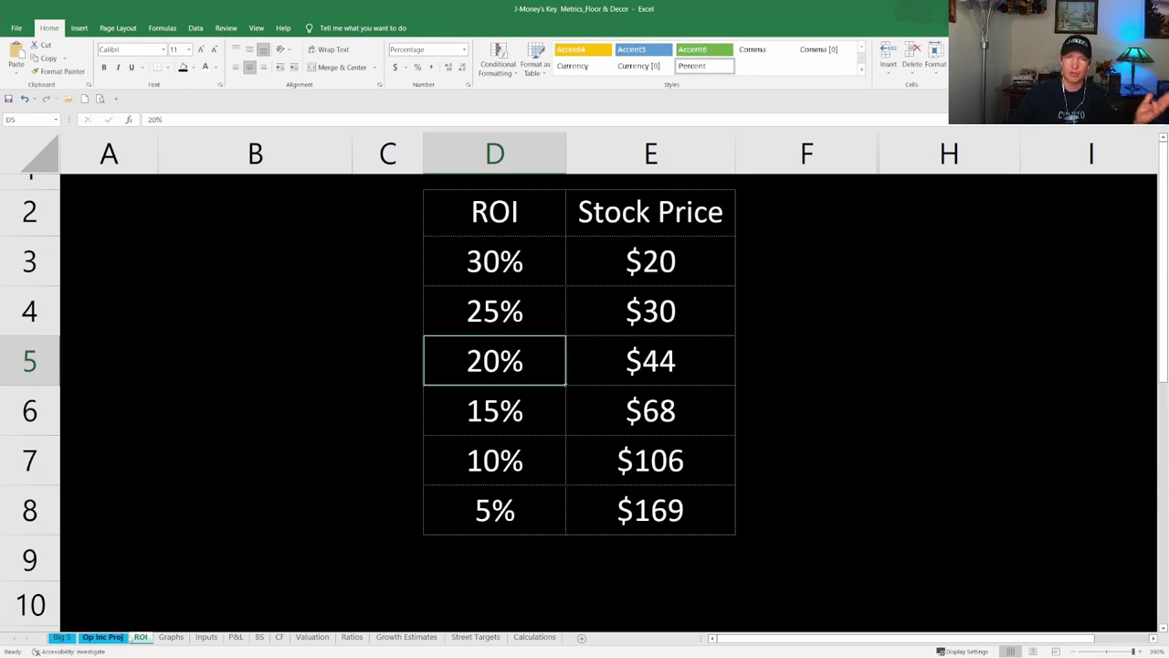
Step: Recheck the IV Share Price and its formula on the Op Inc Proj sheet
click(114, 639)
scroll(805, 519, down, 3)
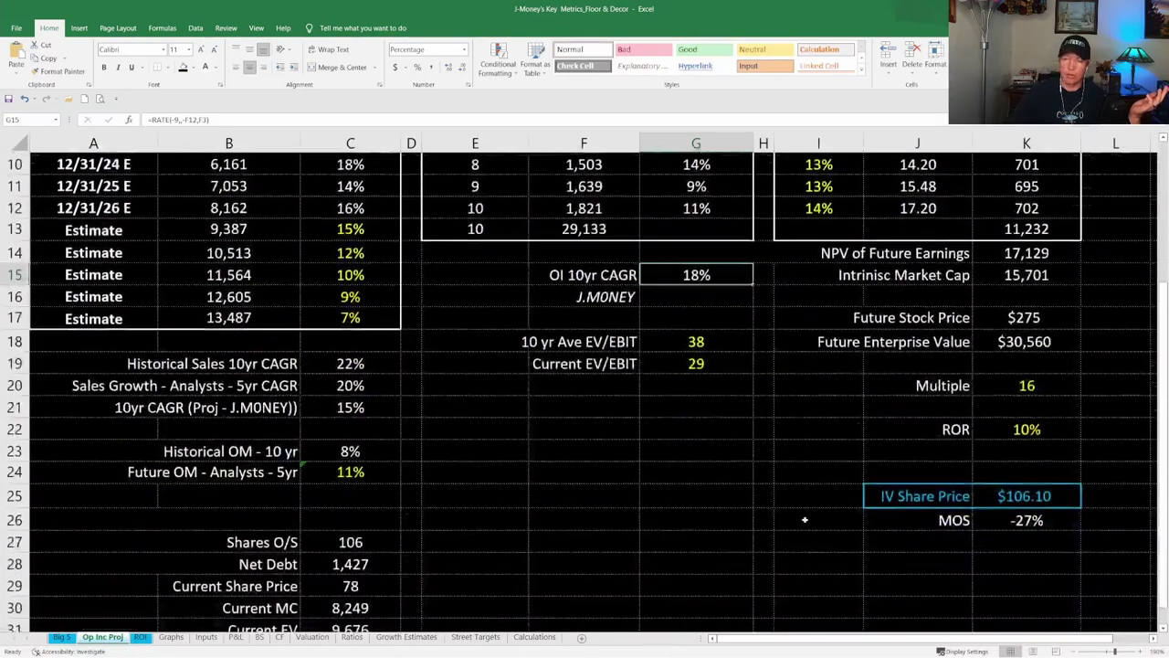
click(1021, 496)
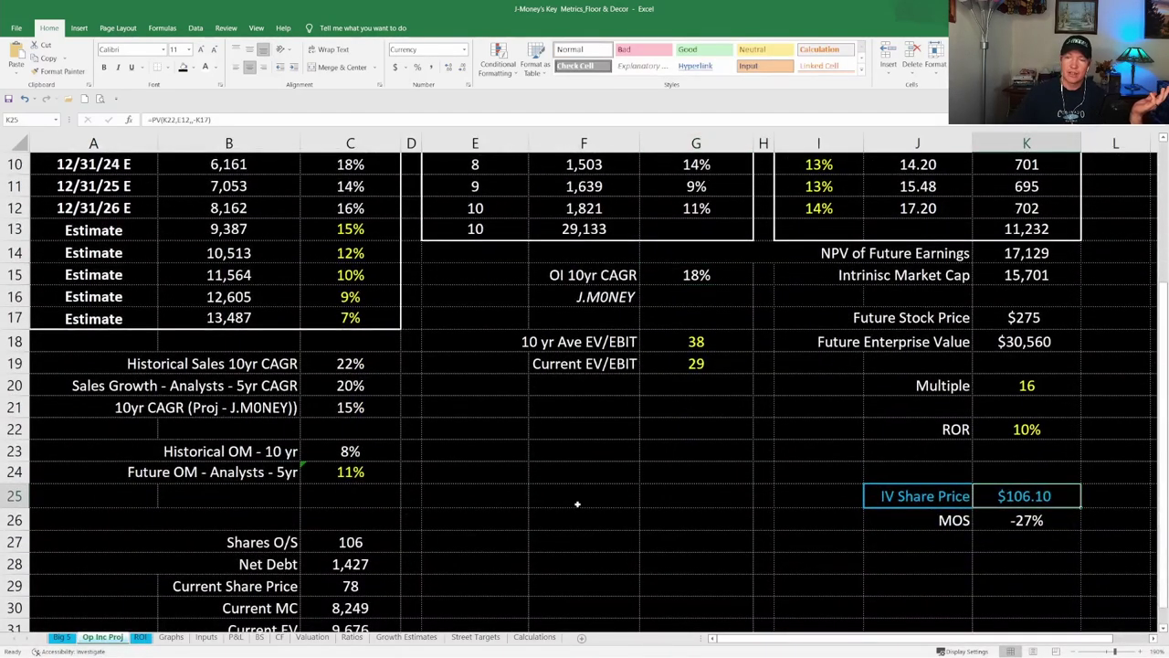
scroll(577, 503, up, 3)
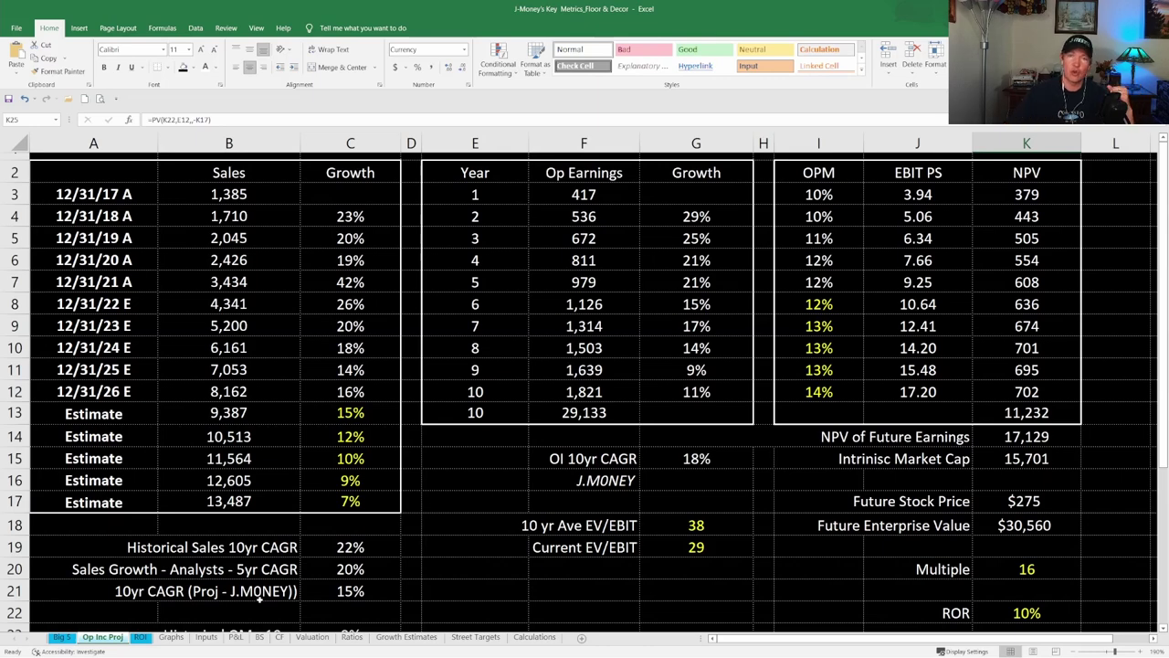
Step: Look over the charts on the Graphs sheet, from Sales Per Share down to LT Debt Payoff and GPM
click(172, 637)
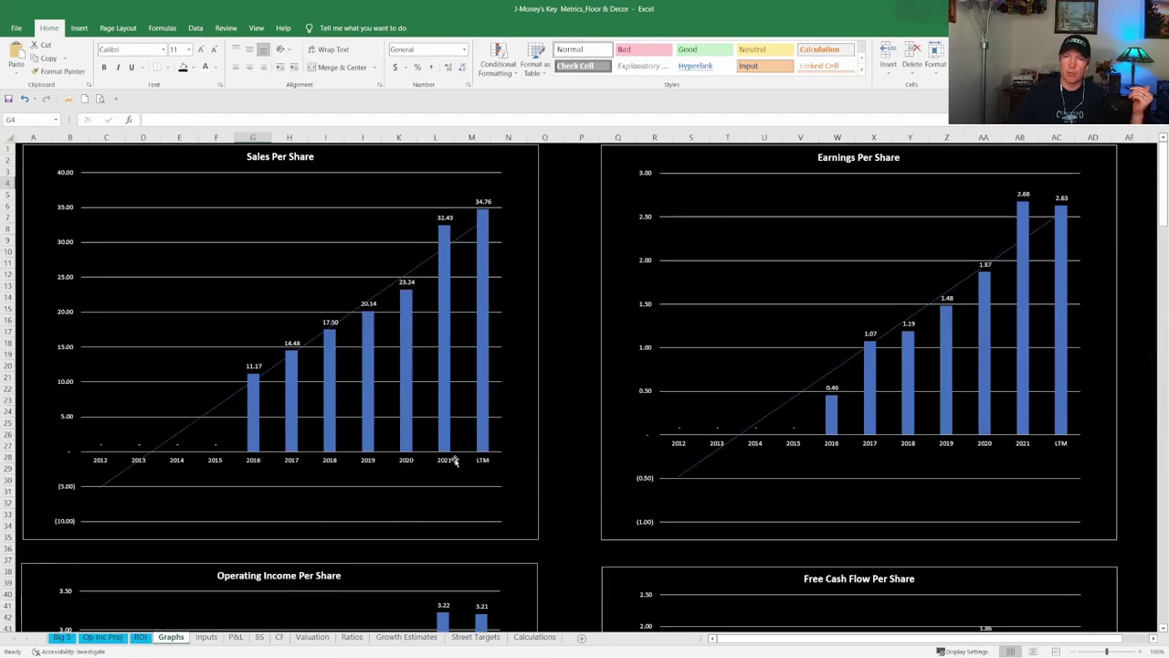
scroll(456, 452, down, 9)
scroll(456, 448, down, 20)
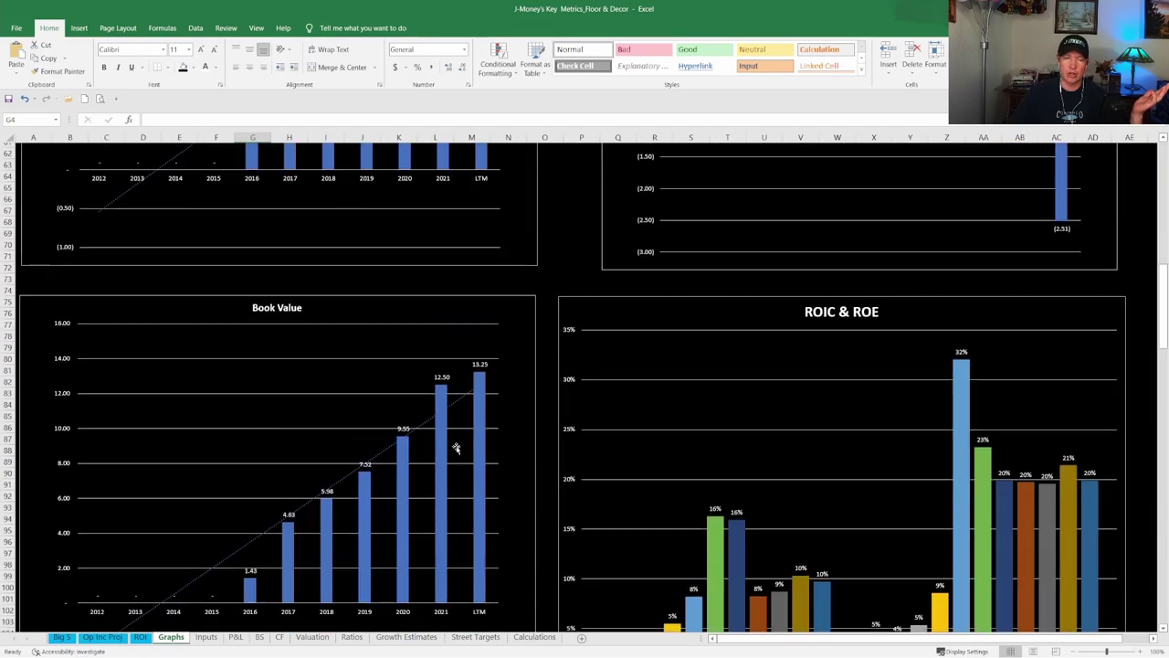
scroll(456, 448, down, 2)
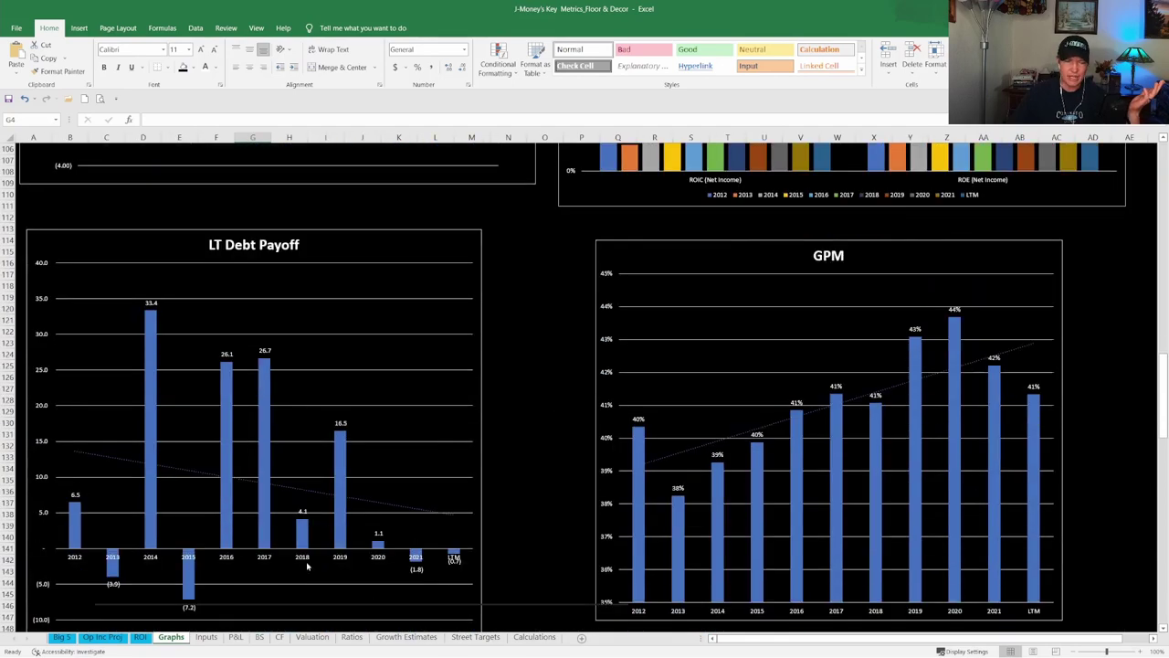
Step: Look through the BS, CF, Valuation, Ratios and Growth Estimates sheets in turn
click(260, 637)
click(278, 638)
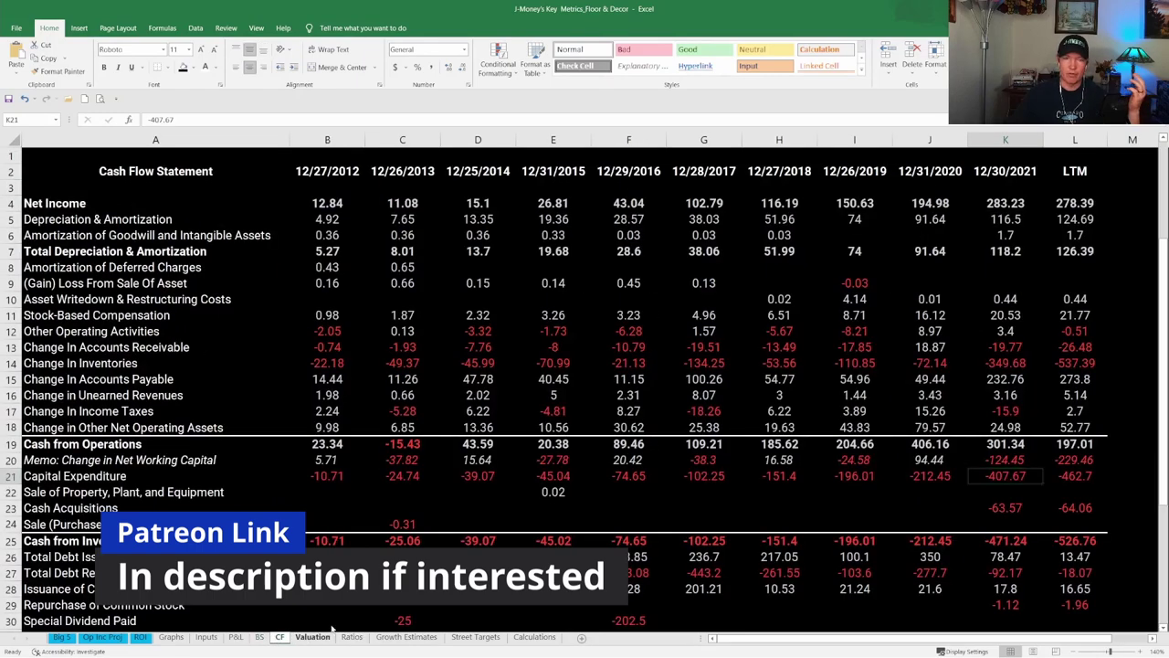
click(311, 638)
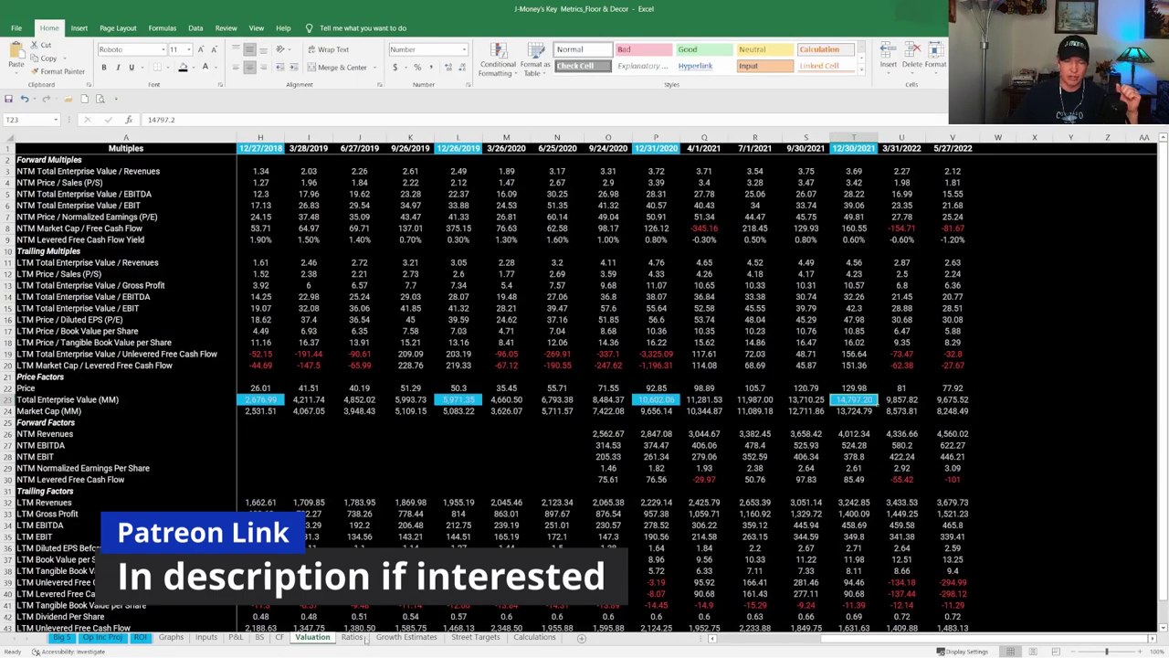
click(353, 637)
click(406, 638)
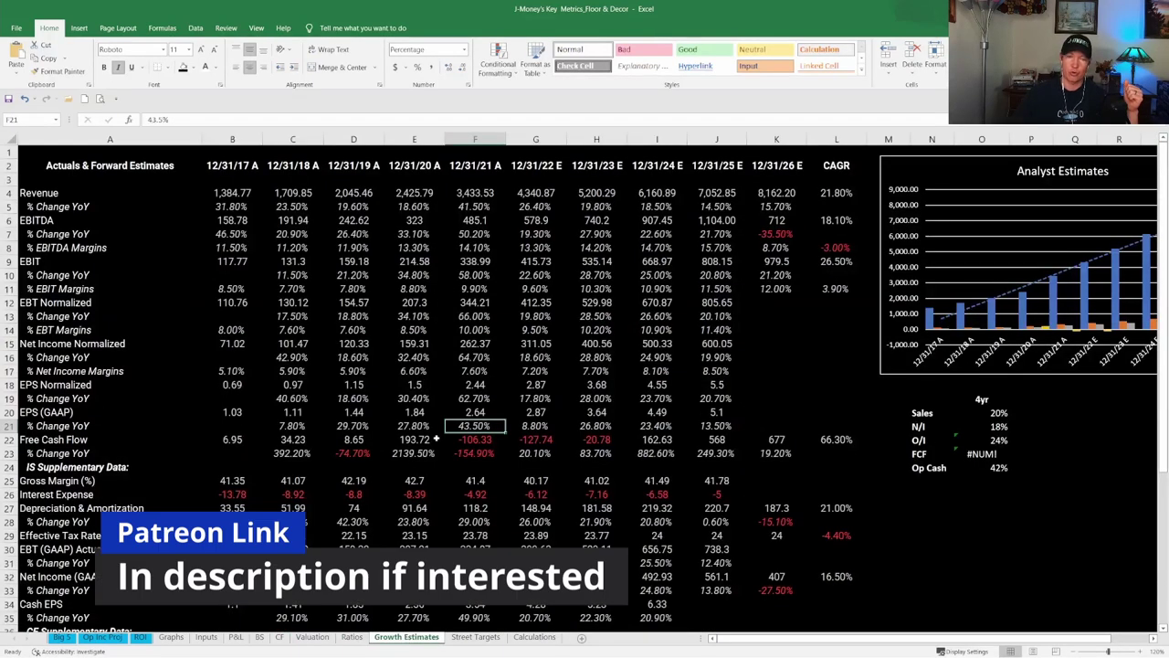